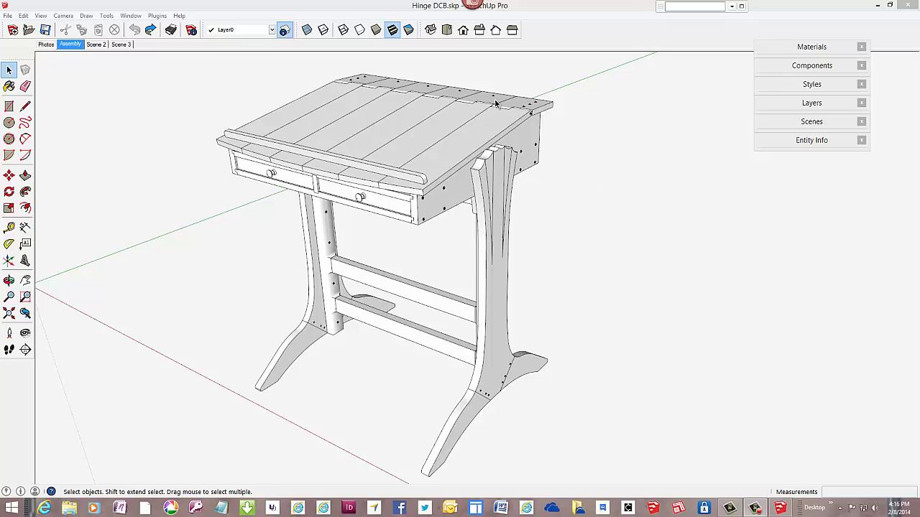
Step: Orbit and zoom in on the hinge line at the back of the desk's lid boards
middle_click_drag(495, 104, 460, 197)
scroll(498, 180, "up", 2)
scroll(497, 179, "up", 3)
scroll(550, 218, "down", 4)
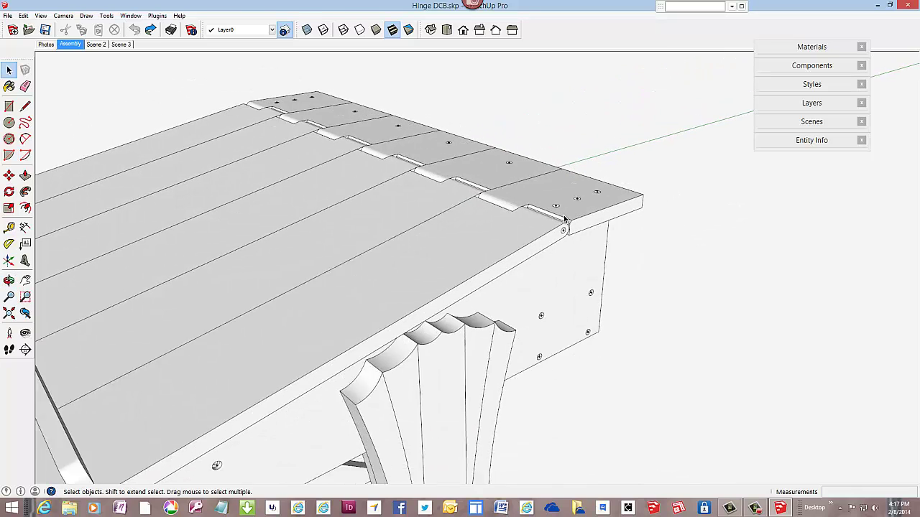
Step: Rotate the edge board and large lid board 41.2° open about the hinge pin
left_click(103, 387)
left_click(189, 350, "shift")
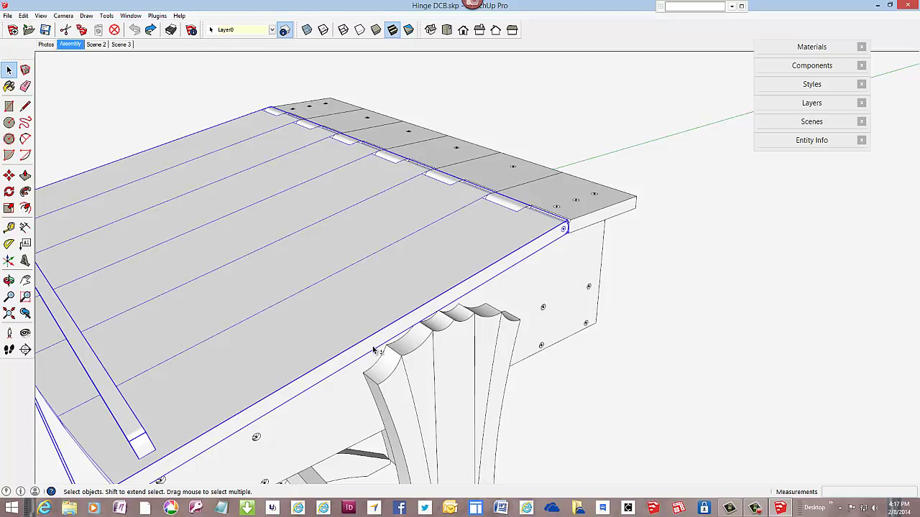
left_click(9, 191)
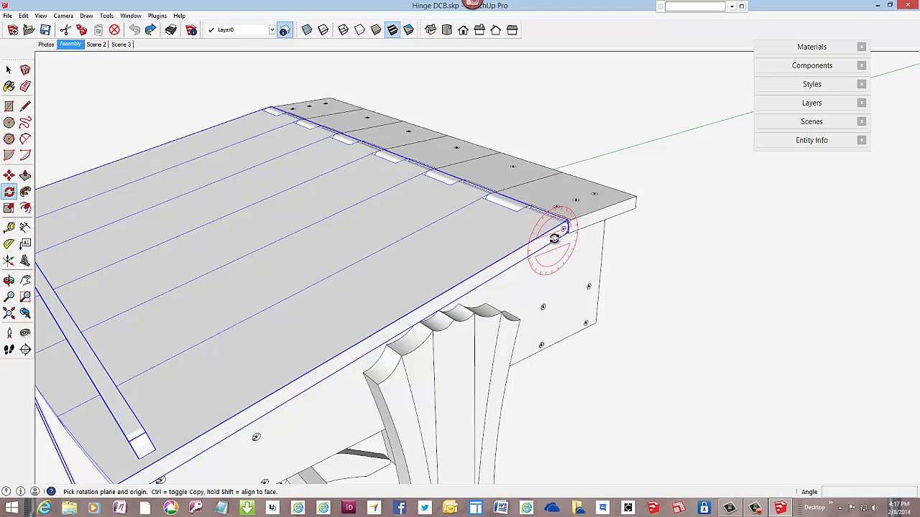
scroll(553, 237, "up", 4)
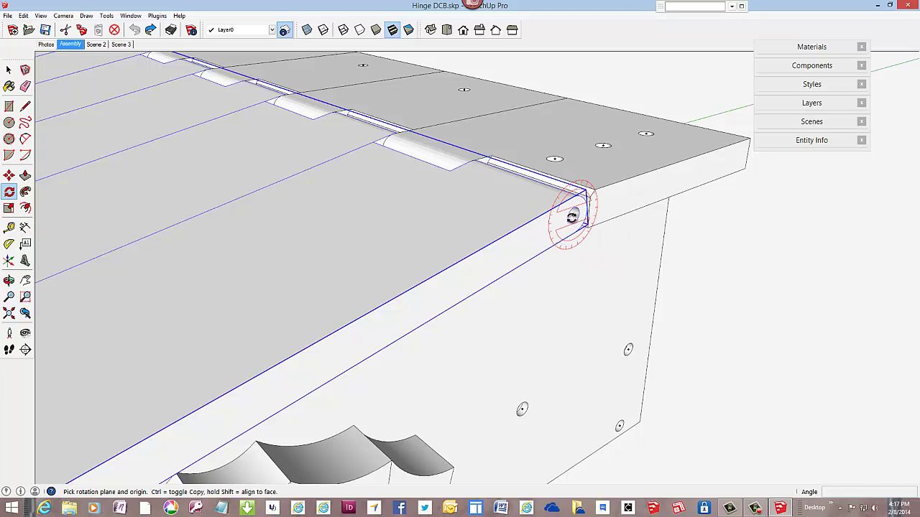
left_click(572, 216)
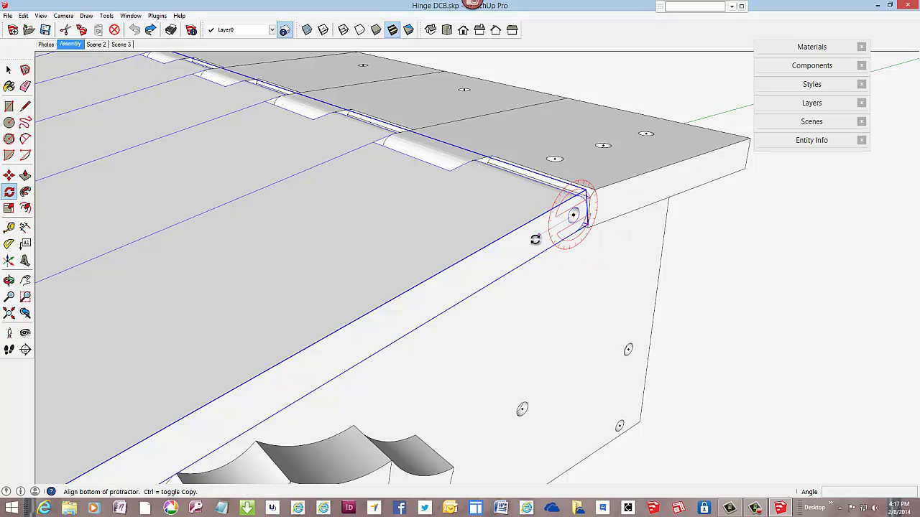
left_click(415, 286)
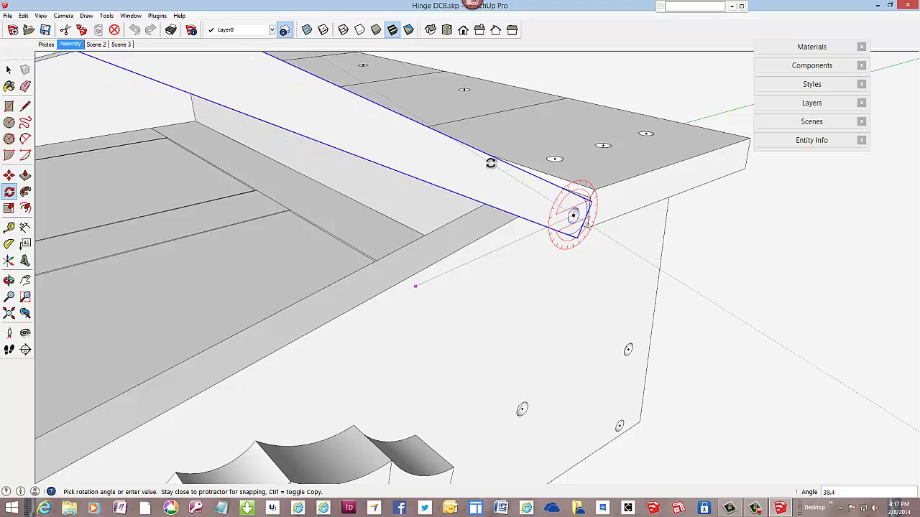
left_click(494, 154)
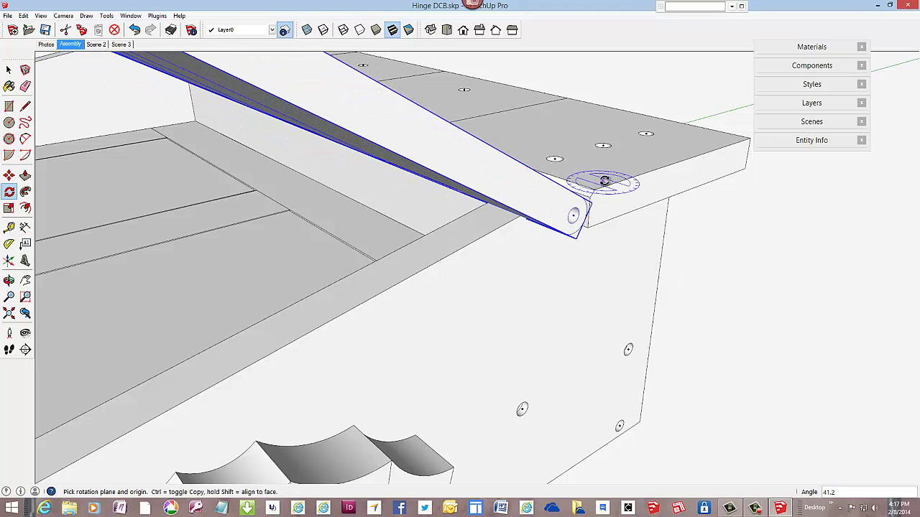
middle_click_drag(605, 180, 672, 156)
scroll(672, 157, "down", 6)
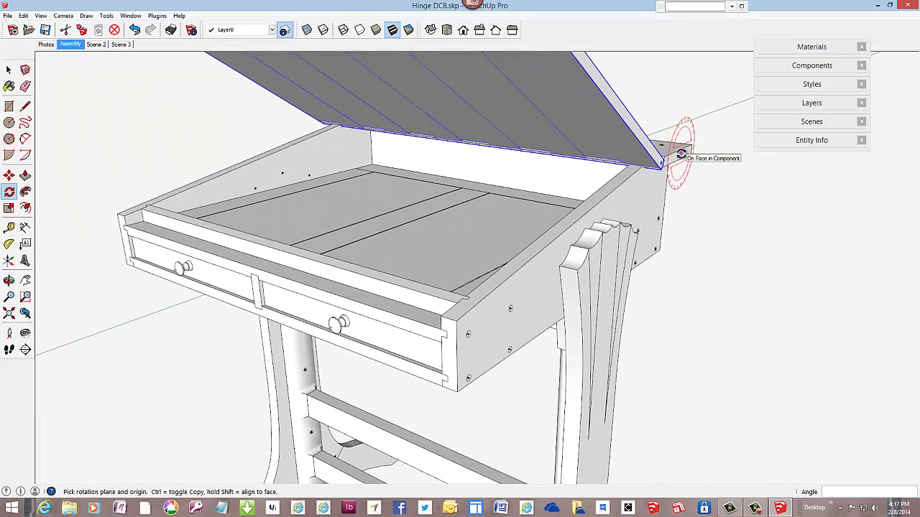
scroll(681, 155, "down", 1)
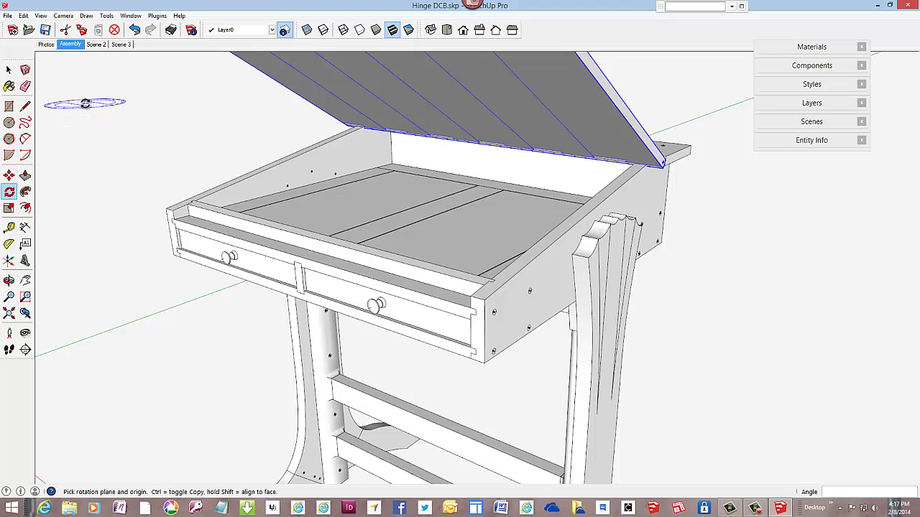
Step: Review the reference photos scene, then go to Scene 2
left_click(45, 44)
left_click(10, 69)
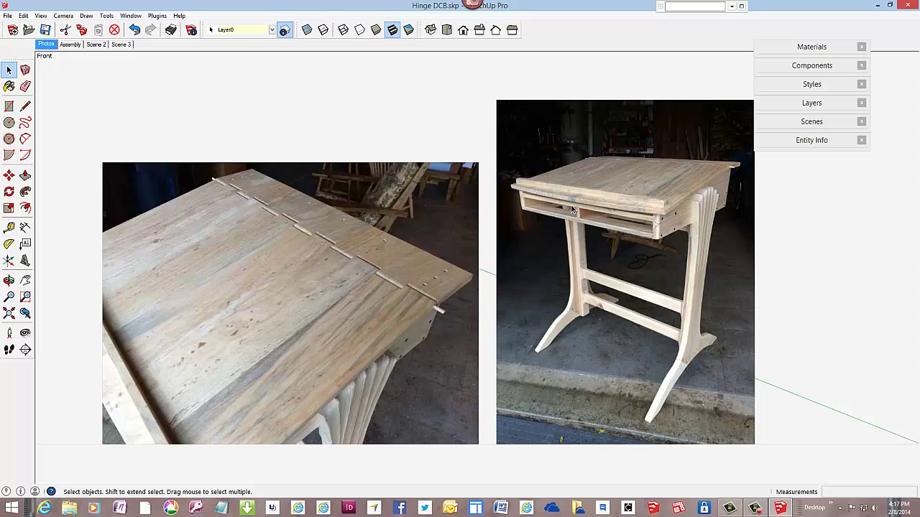
left_click(94, 45)
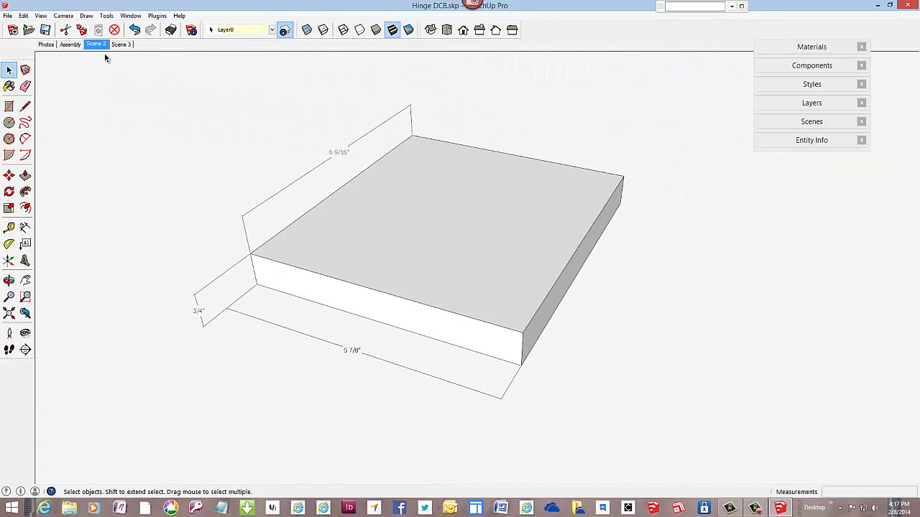
Step: Copy the 6 9/16" by 5 7/8" board to its right and centre the view on it
left_click(452, 309)
scroll(412, 282, "down", 5)
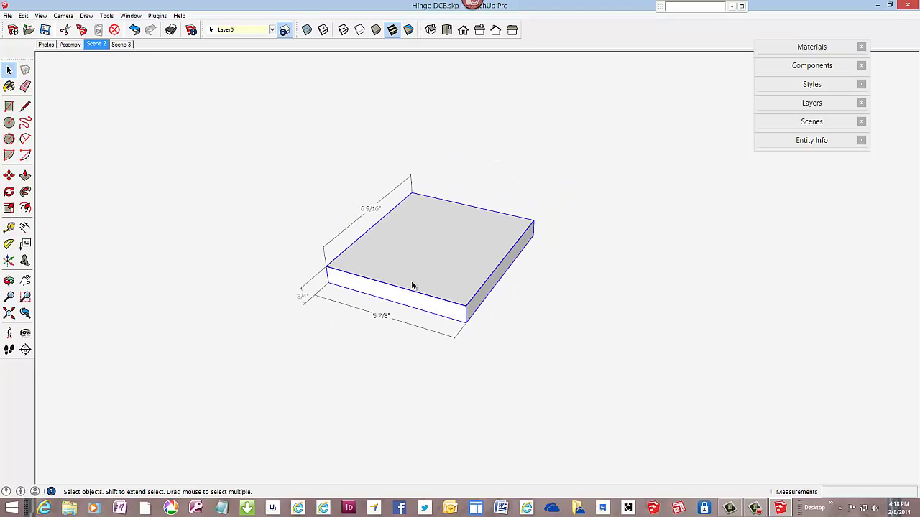
left_click(8, 175)
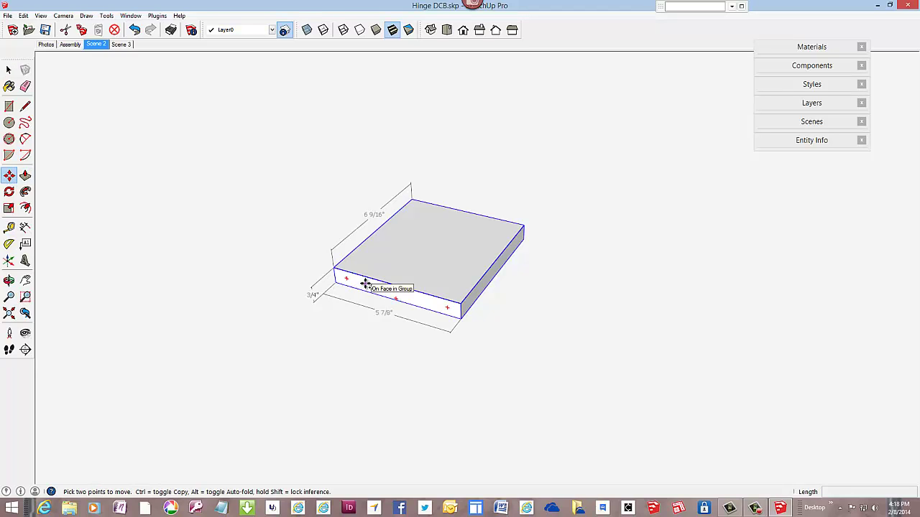
key("ctrl")
left_click(366, 284)
scroll(411, 297, "down", 3)
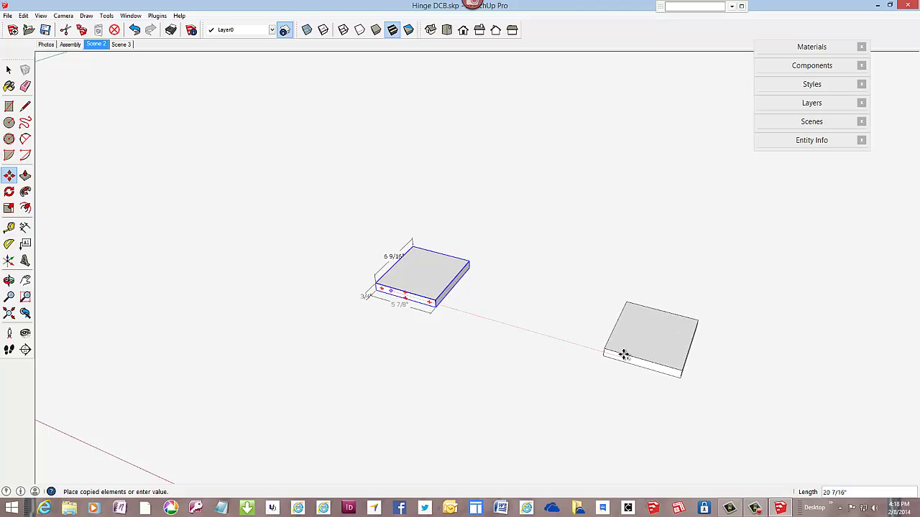
left_click(623, 354)
scroll(681, 369, "up", 5)
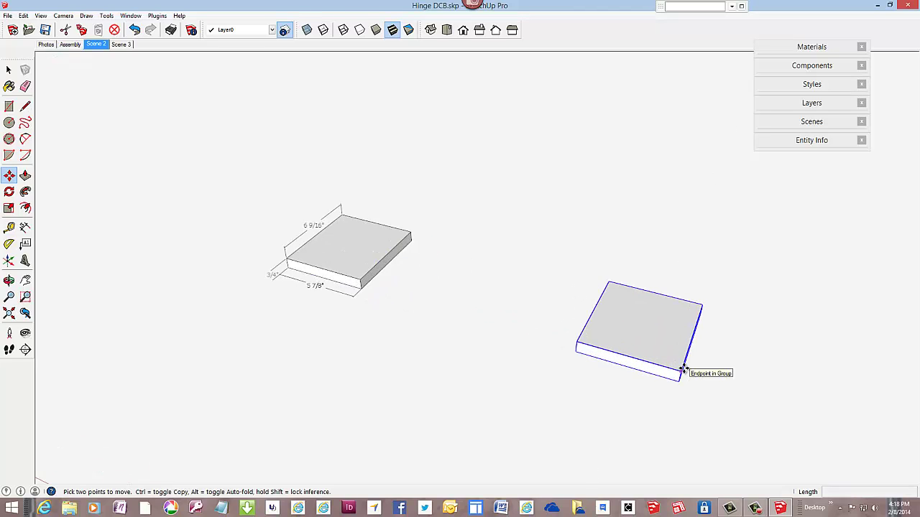
scroll(681, 369, "up", 2)
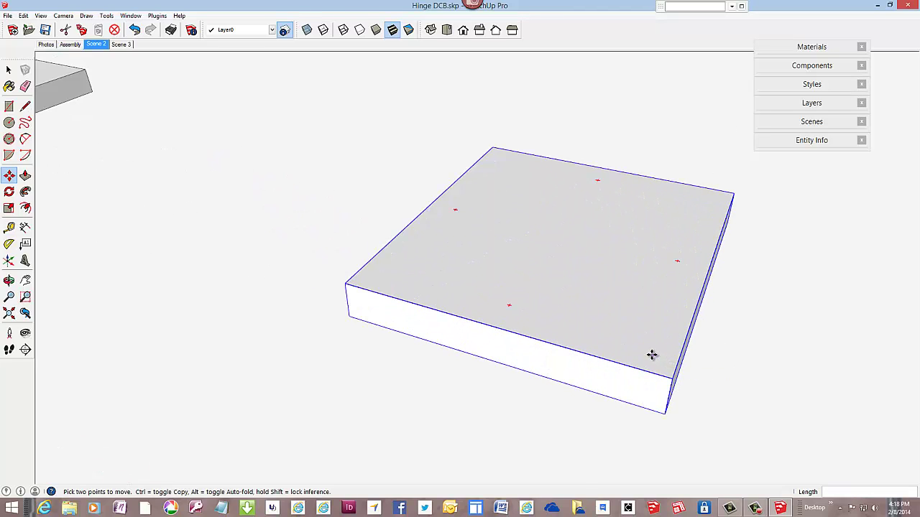
middle_click_drag(640, 353, 515, 289, "shift")
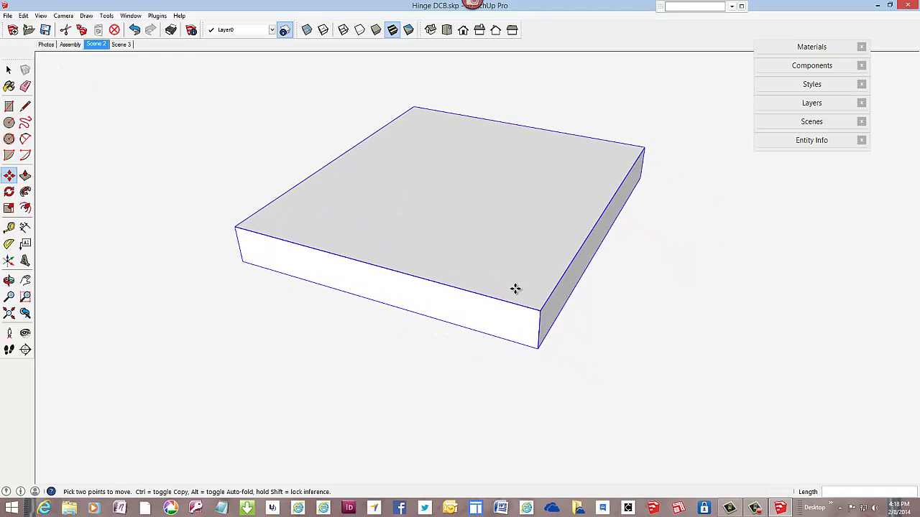
Step: Inside the copied board group, draw a vertical line between the front face's edge midpoints
left_click(25, 107)
right_click(366, 218)
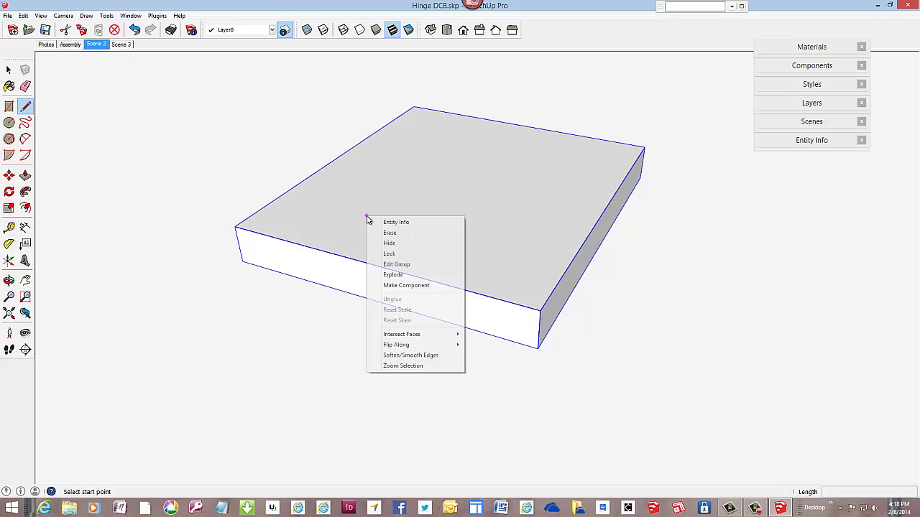
left_click(396, 263)
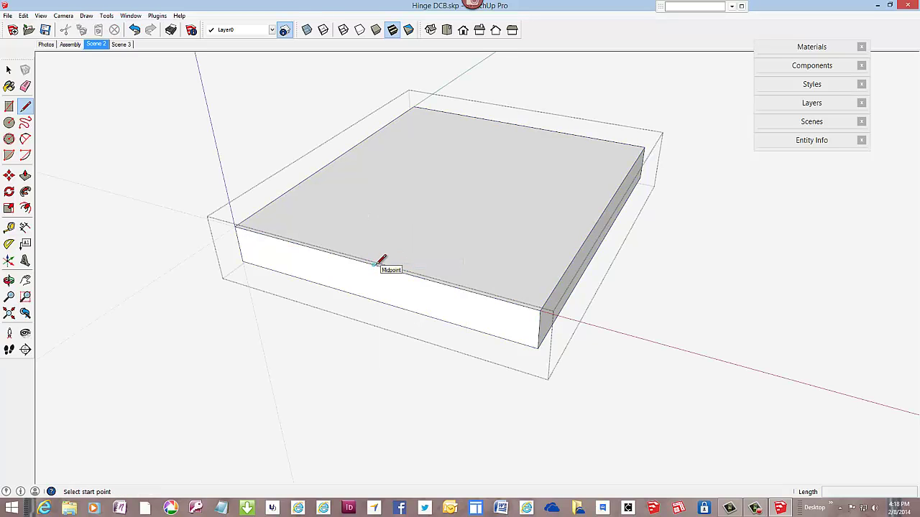
left_click(373, 264)
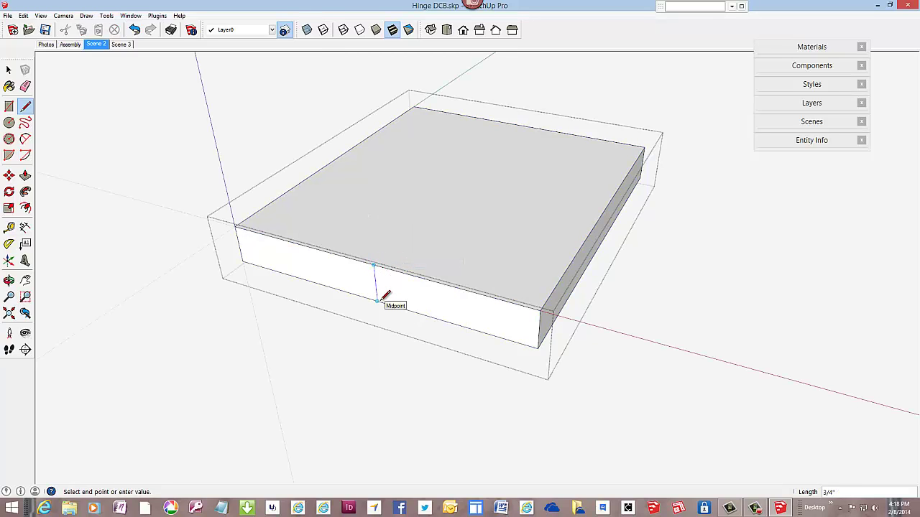
left_click(377, 301)
Step: Push/Pull the right half of the front face out 13/16"
left_click(25, 175)
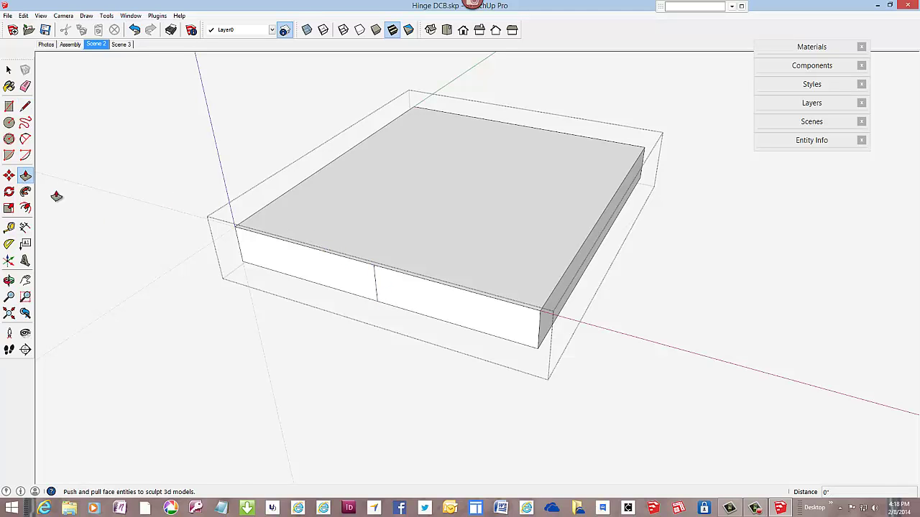
scroll(405, 309, "up", 3)
scroll(404, 310, "up", 2)
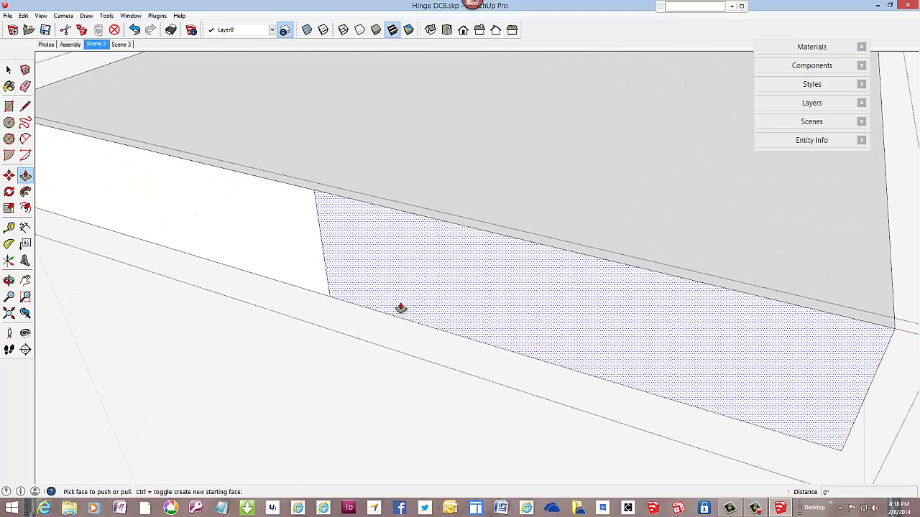
left_click_drag(401, 308, 469, 259)
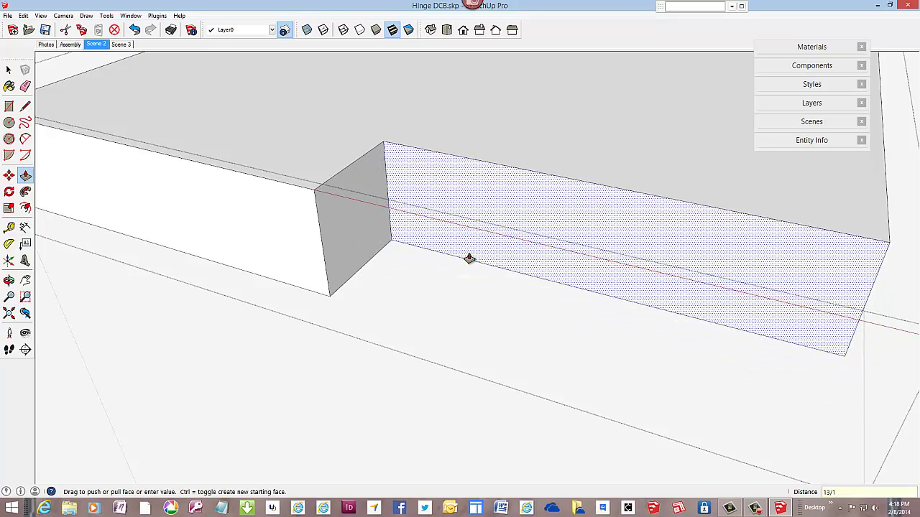
key("Return")
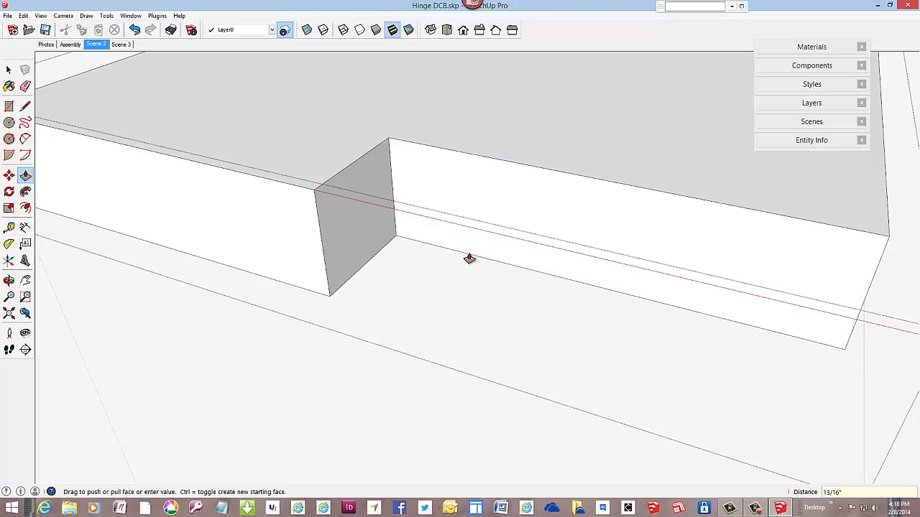
left_click(456, 249)
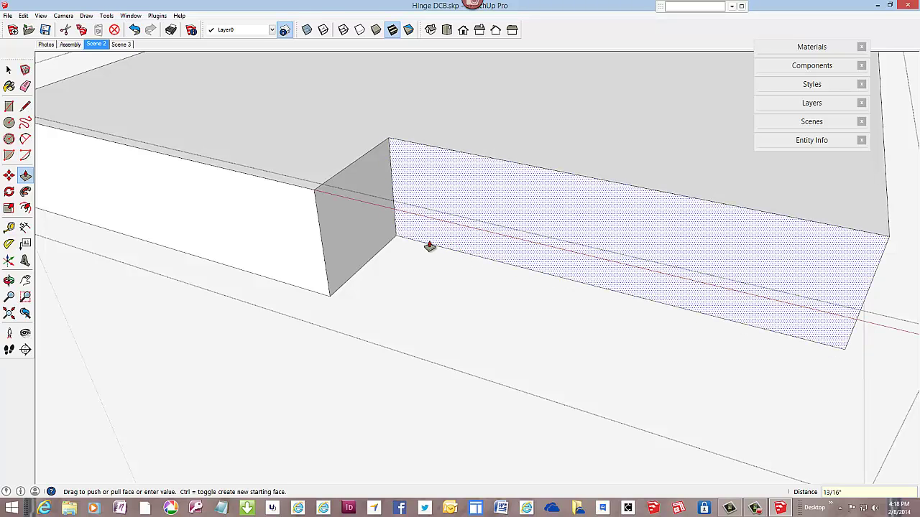
middle_click_drag(382, 236, 359, 210)
Step: Place a guide 3/8" from the step's edge on the knuckle end face
key("Escape")
left_click(9, 227)
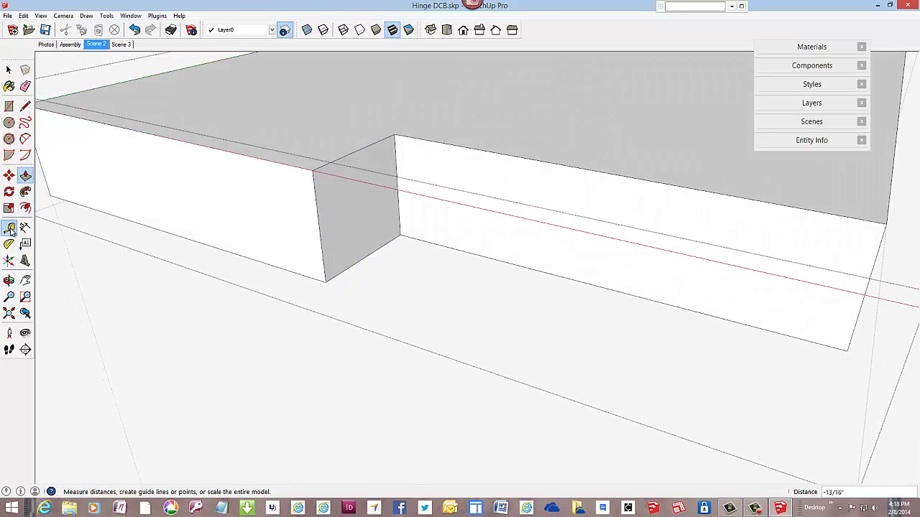
left_click(320, 213)
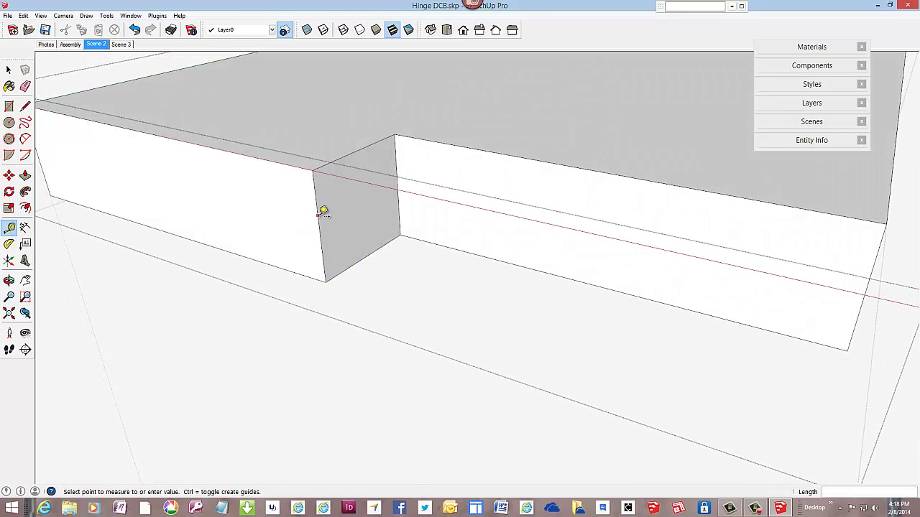
left_click(353, 196)
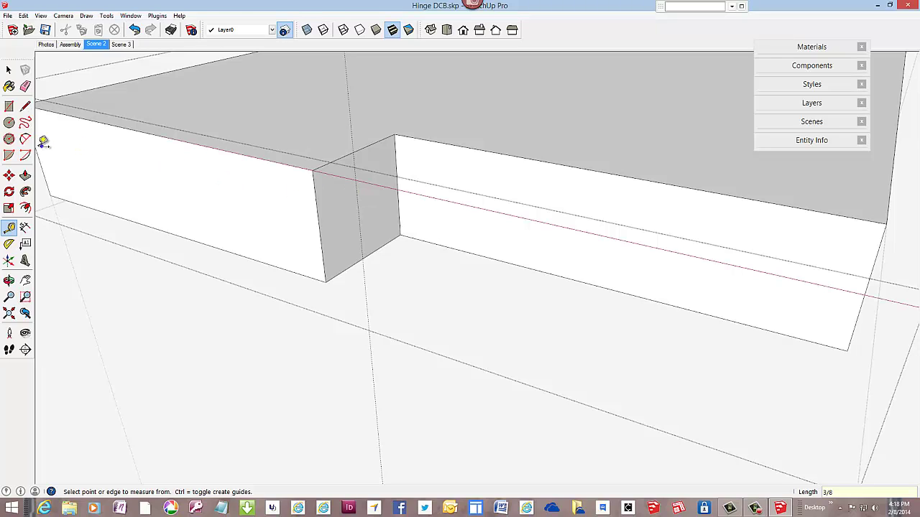
Step: Draw a circle at the guide, push it 2 15/16" in as a hole, and mark its centre
left_click(9, 122)
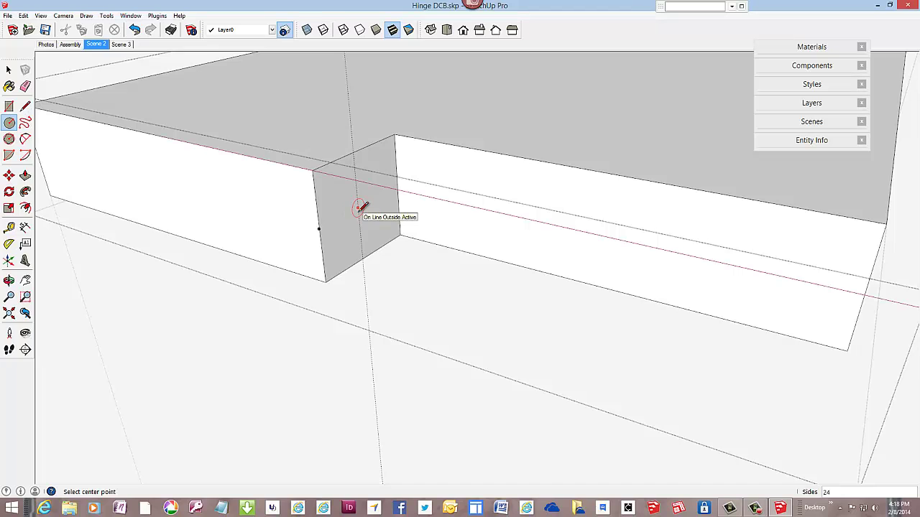
left_click(359, 208)
scroll(355, 202, "up", 3)
scroll(352, 203, "up", 3)
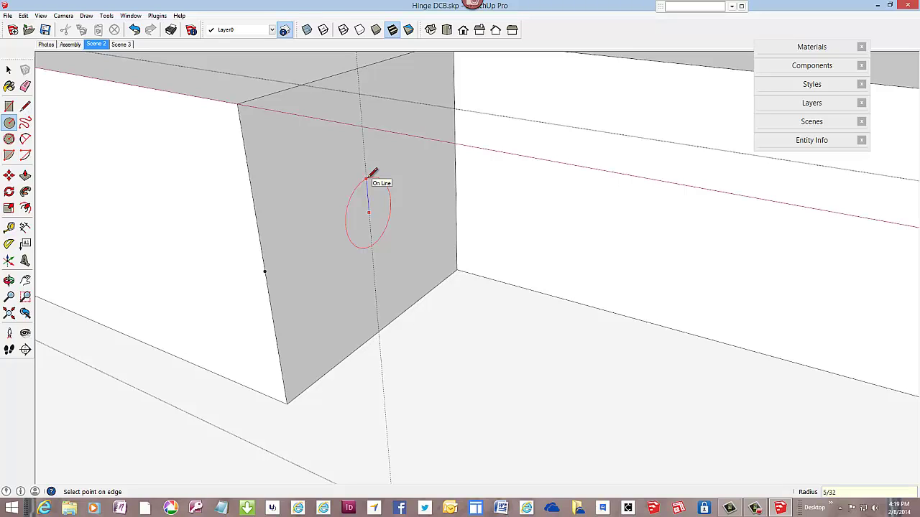
left_click(371, 175)
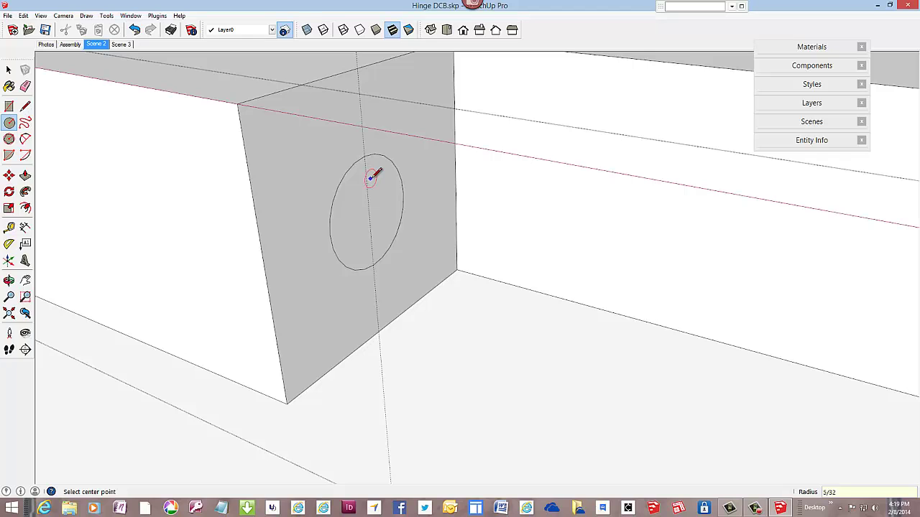
scroll(371, 176, "down", 5)
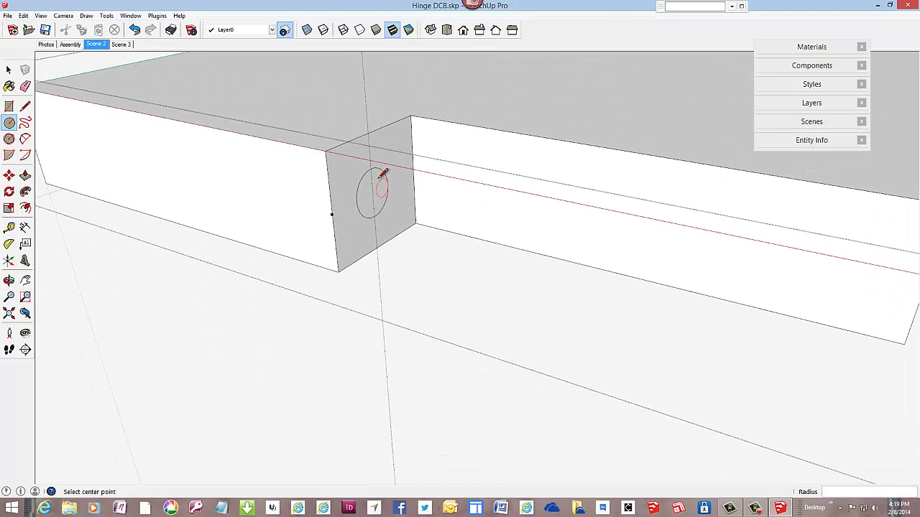
left_click(25, 176)
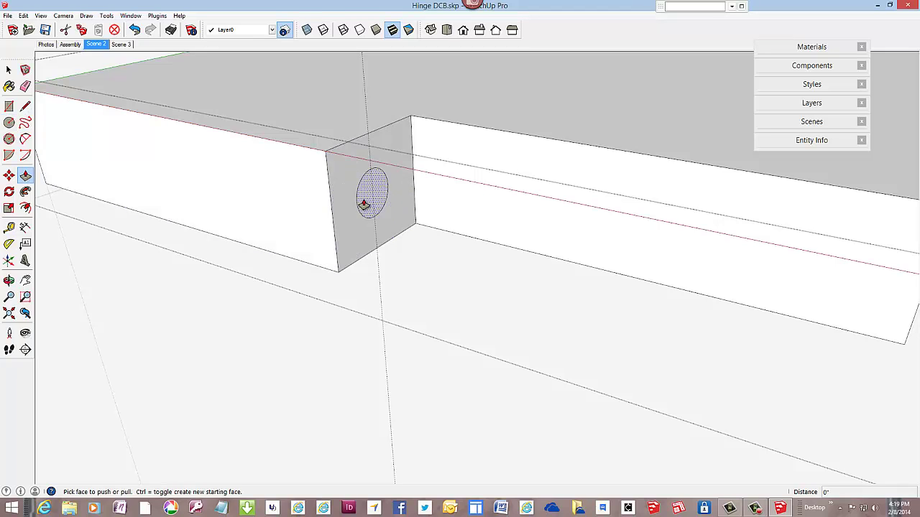
left_click_drag(364, 204, 146, 64)
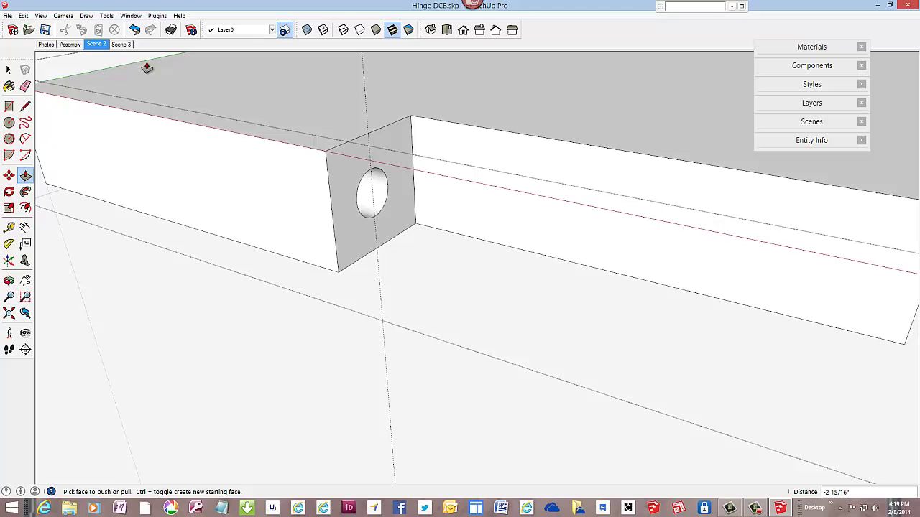
right_click(361, 191)
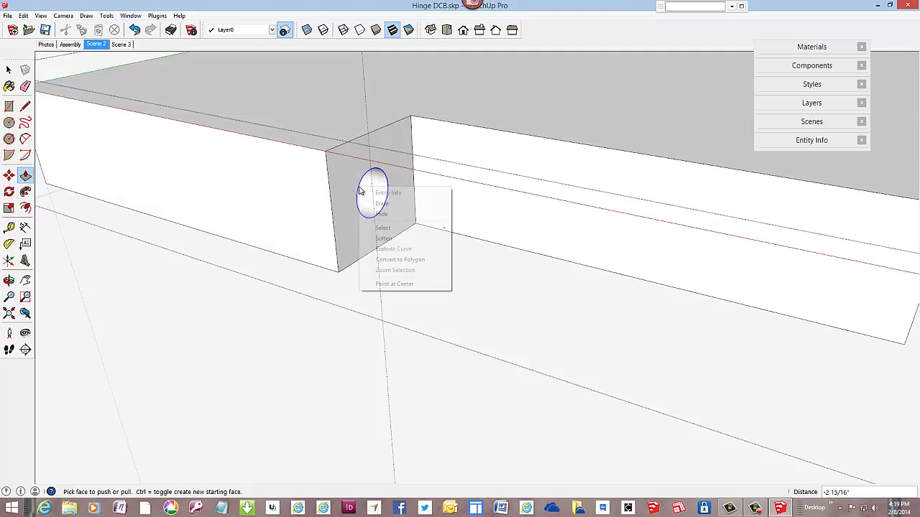
left_click(394, 285)
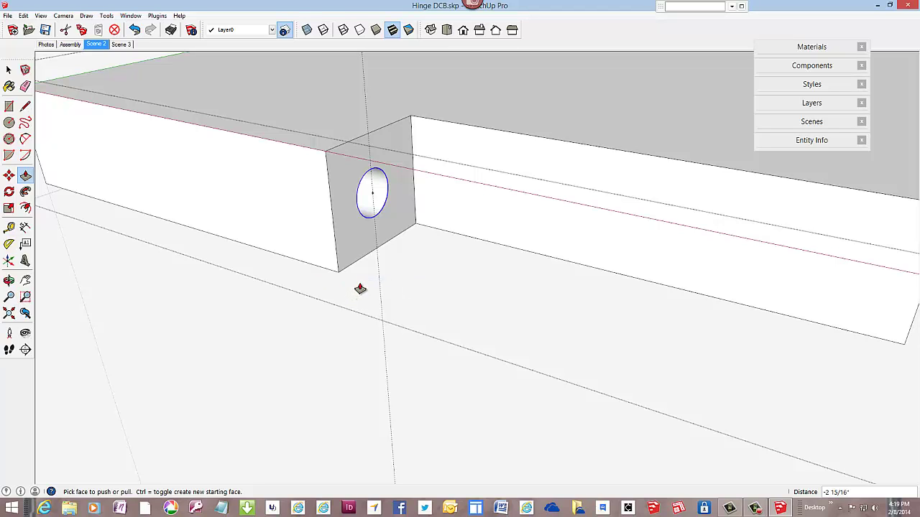
Step: Draw two tangent 2-point arcs rounding the top and bottom corners of the knuckle face
left_click(28, 140)
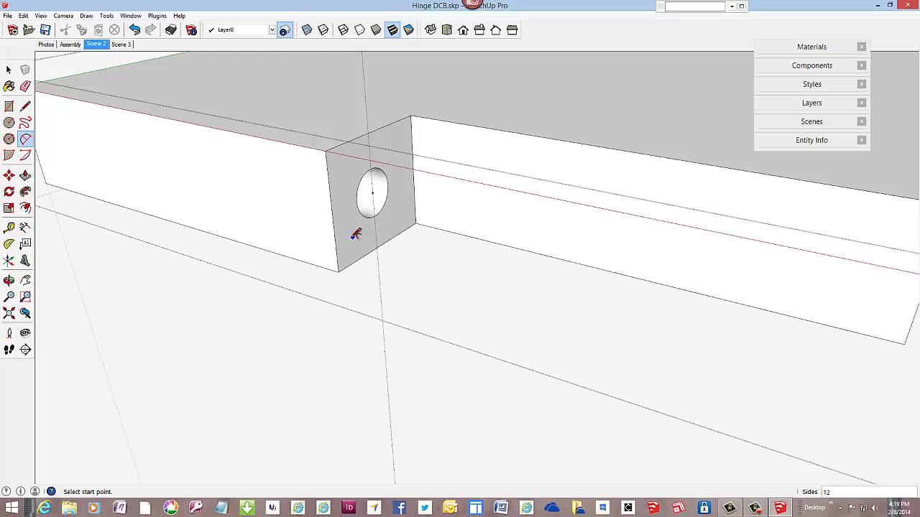
mouse_move(345, 240)
middle_mouse_down()
mouse_move(318, 247)
mouse_move(307, 227)
middle_mouse_up()
scroll(283, 131, "up", 4)
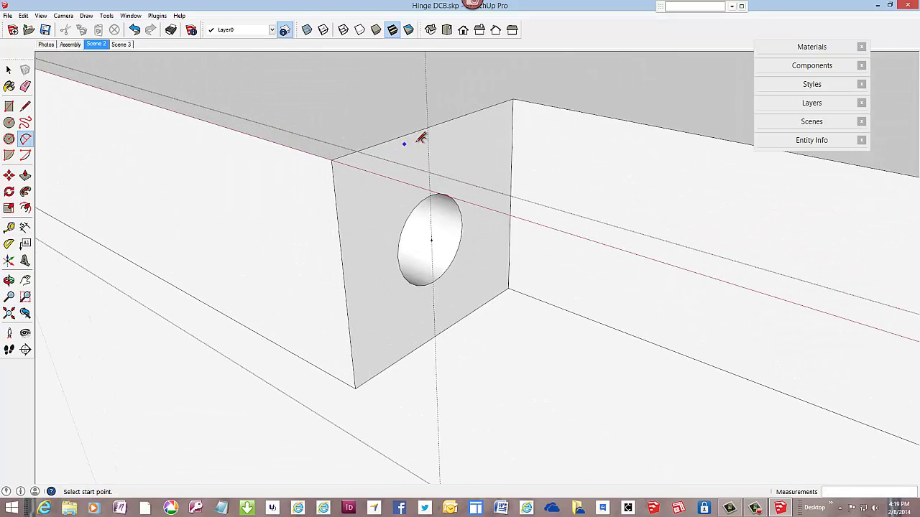
left_click(428, 127)
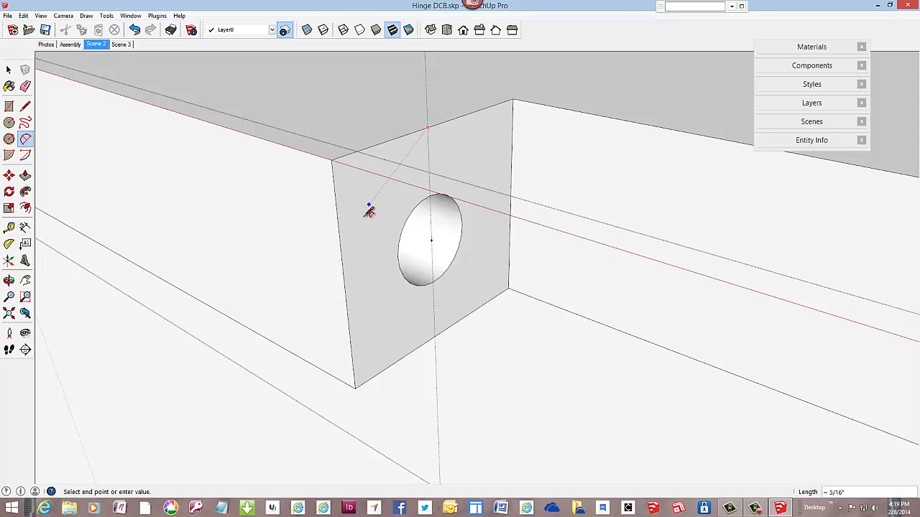
left_click(345, 283)
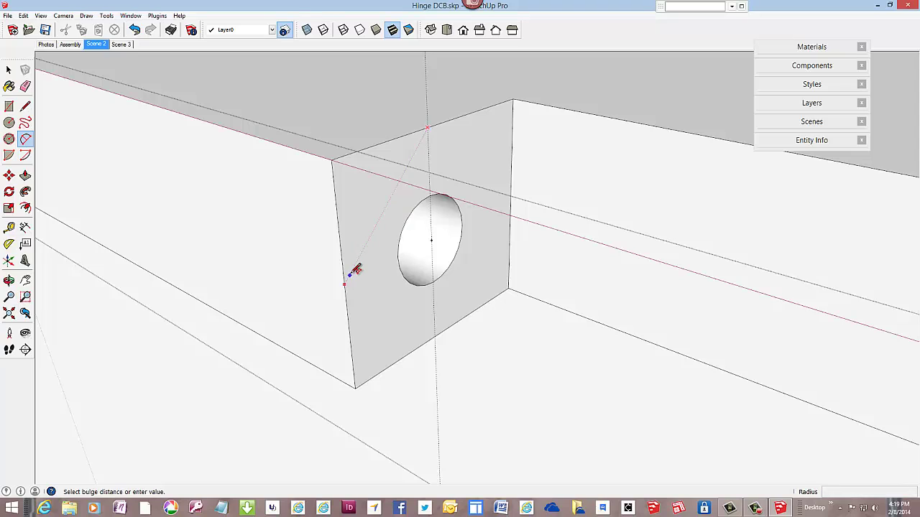
left_click(360, 205)
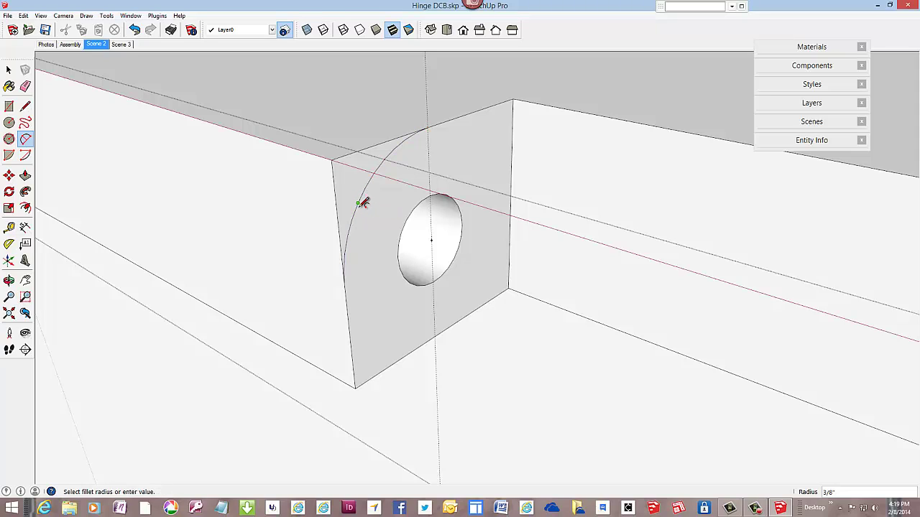
left_click(345, 284)
left_click(435, 335)
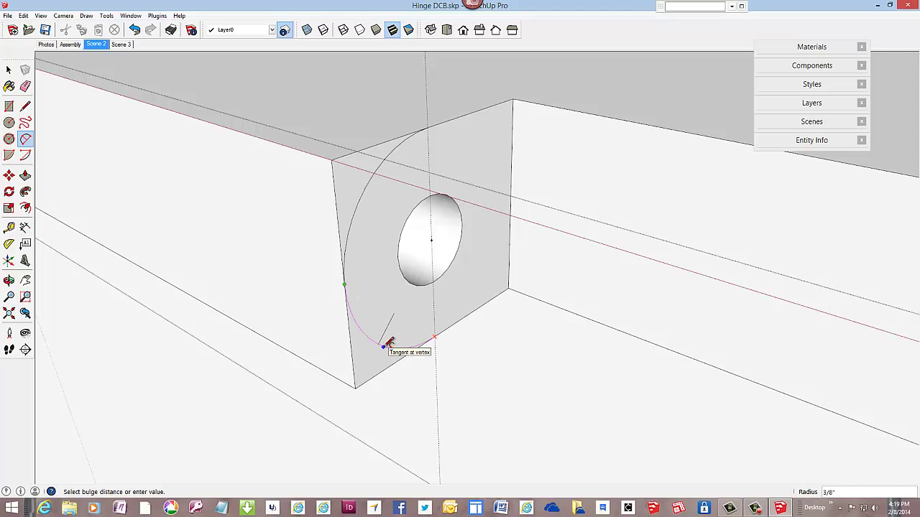
left_click(388, 343)
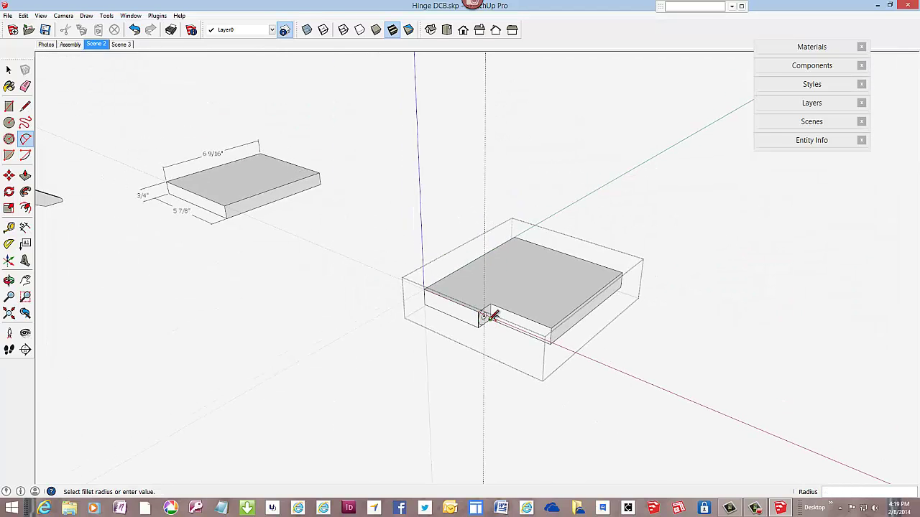
scroll(493, 316, "up", 5)
Step: Push/Pull the rounded profile along the board edge into a barrel, then select the whole board
left_click(25, 175)
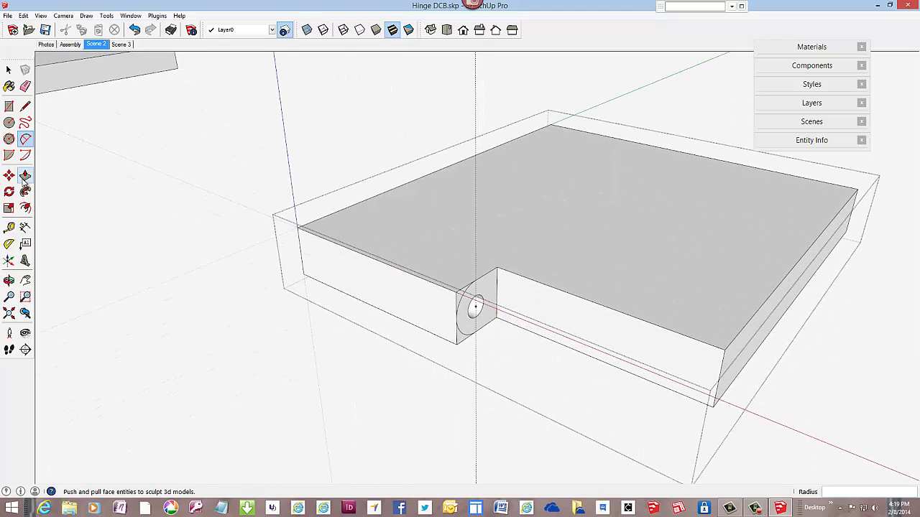
double_click(460, 300)
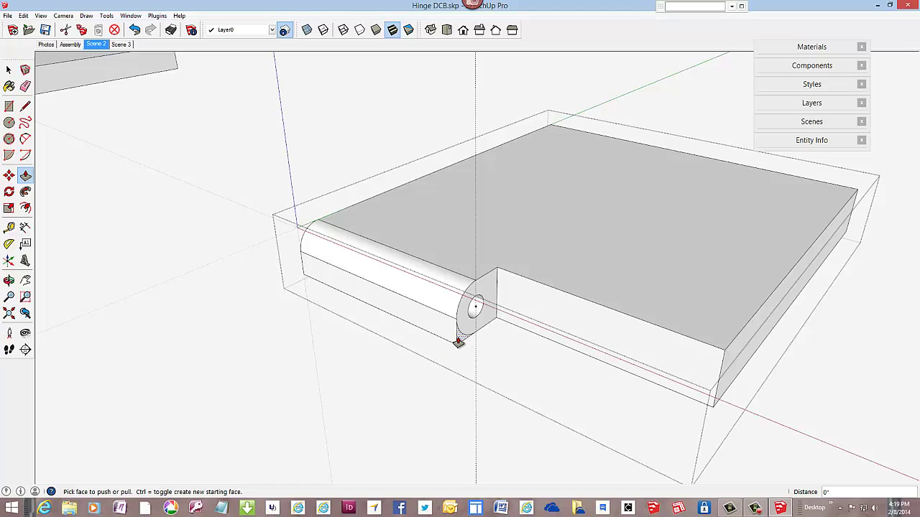
scroll(470, 308, "down", 2)
middle_click_drag(414, 282, 471, 285)
left_click(8, 69)
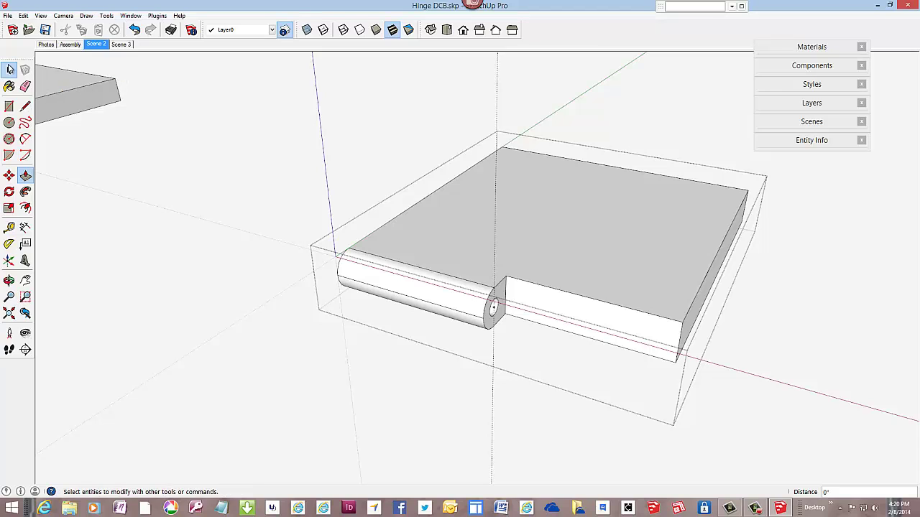
triple_click(433, 264)
Step: Soften and smooth the selected hinge board's edges at about 20°
right_click(434, 265)
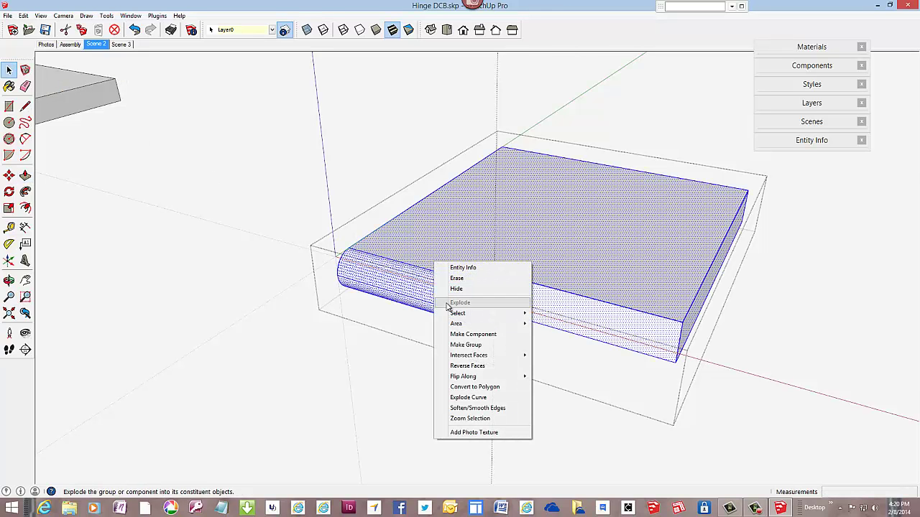
left_click(478, 408)
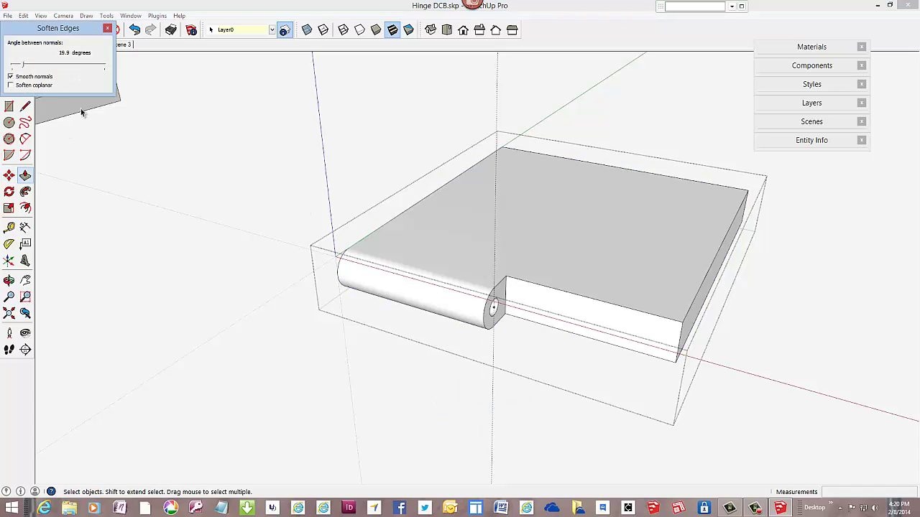
left_click(107, 28)
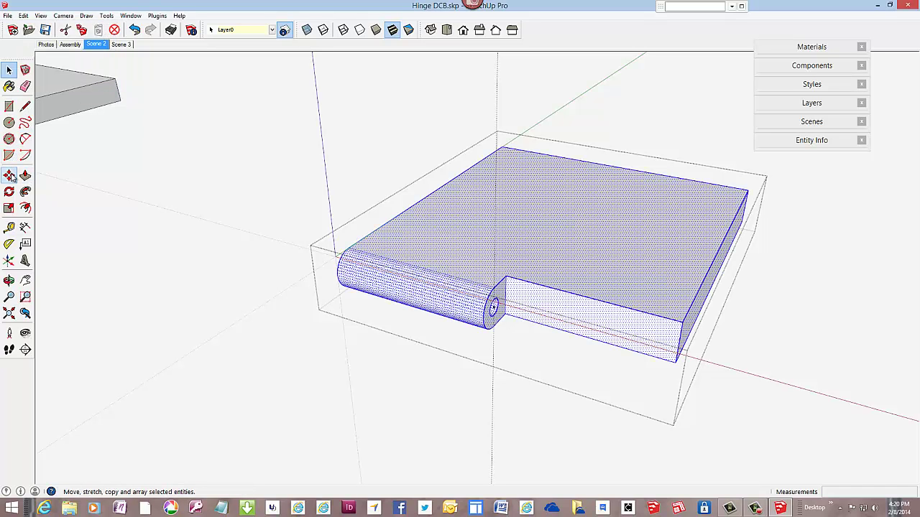
left_click(26, 86)
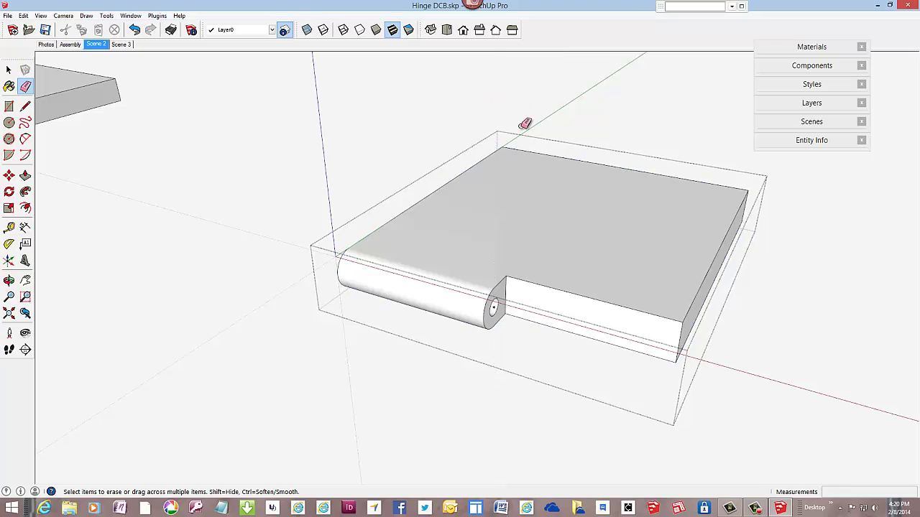
Step: Close the group being edited and orbit to the board's other side
right_click(264, 211)
left_click(291, 214)
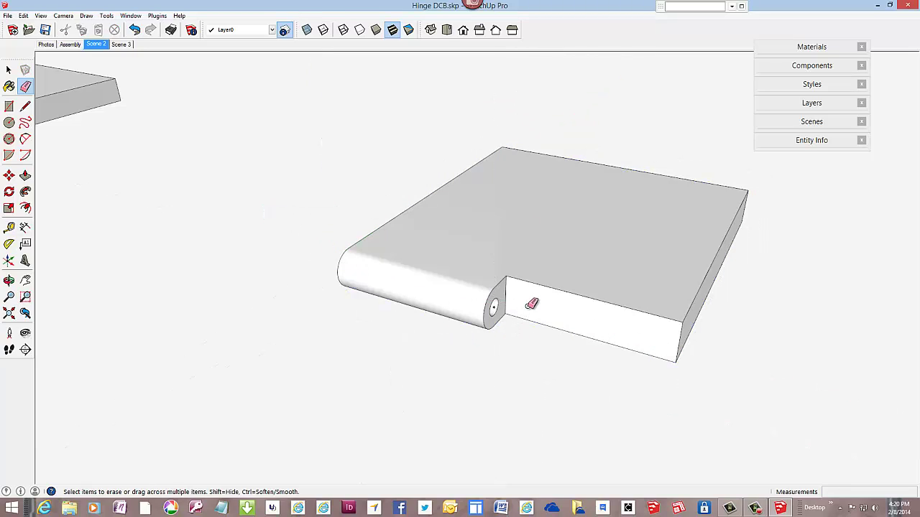
scroll(530, 300, "down", 1)
middle_click_drag(459, 282, 616, 288)
Step: Add a Point at Center to the far-end hole, then close the hinge board group
right_click(568, 282)
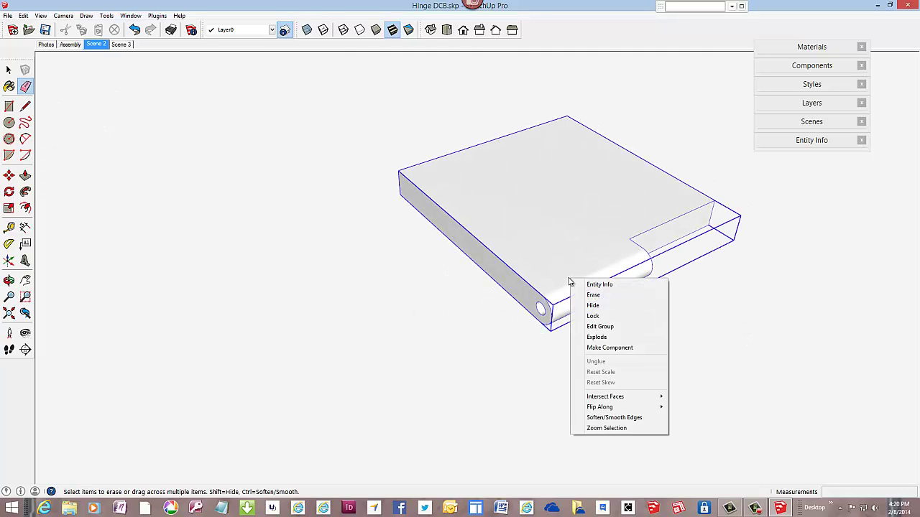
left_click(599, 326)
scroll(549, 314, "up", 5)
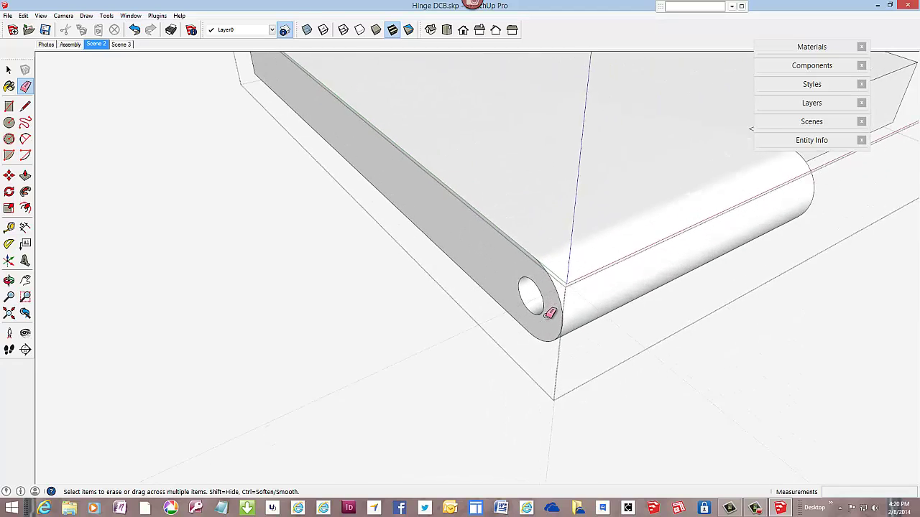
right_click(544, 308)
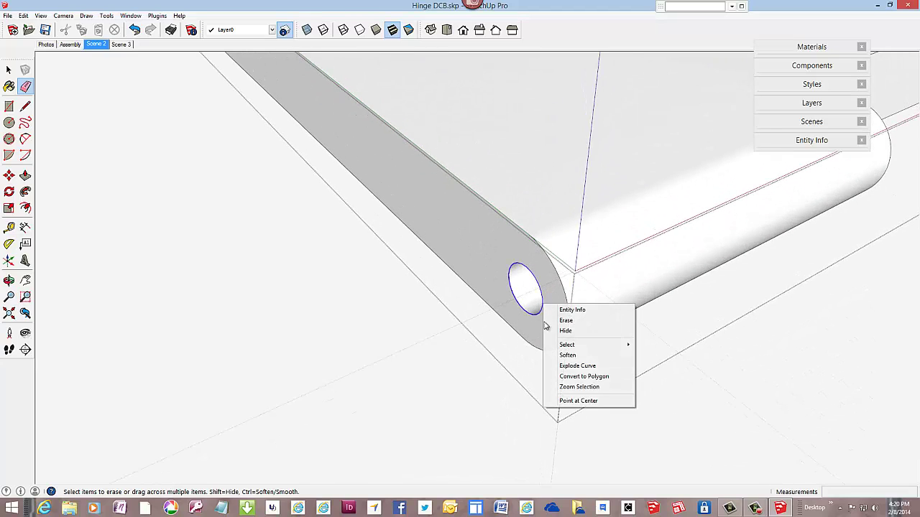
left_click(574, 401)
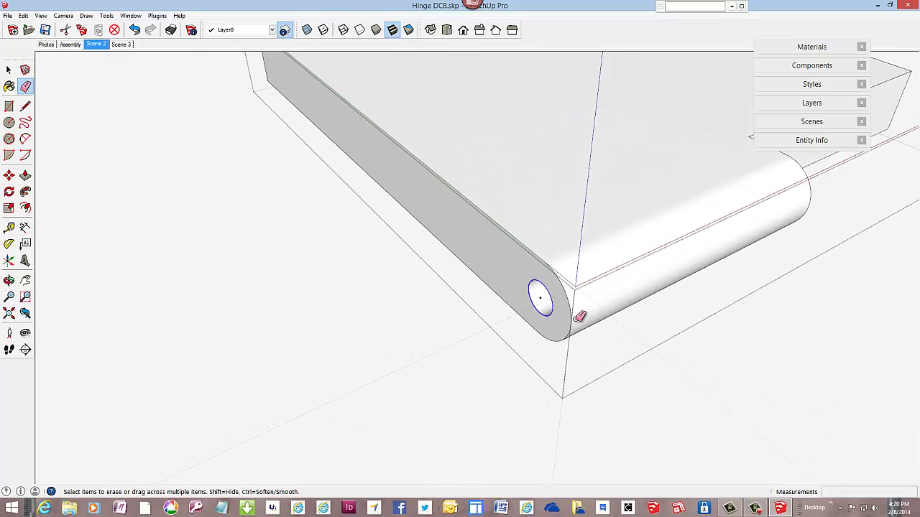
middle_click_drag(599, 305, 266, 241)
right_click(335, 164)
left_click(355, 166)
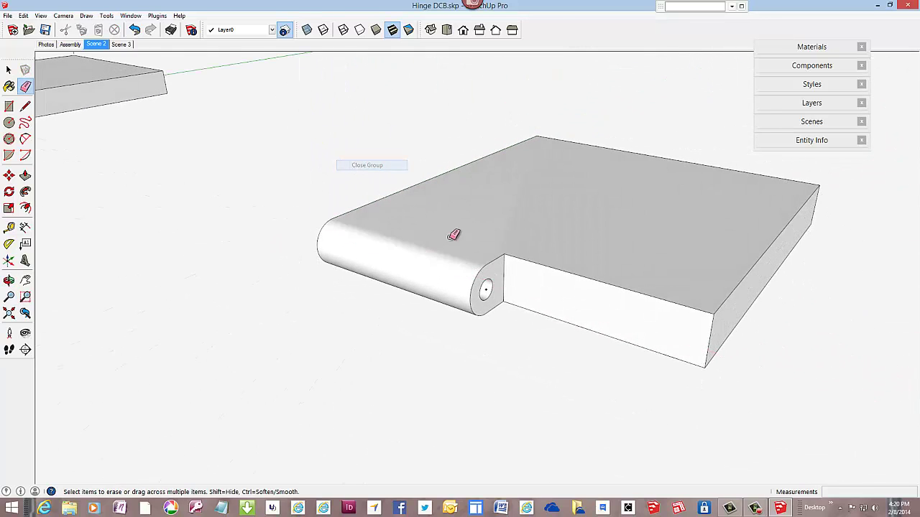
scroll(496, 274, "down", 3)
mouse_move(551, 285)
middle_mouse_down()
mouse_move(539, 292)
mouse_move(551, 290)
middle_mouse_up()
scroll(551, 290, "down", 2)
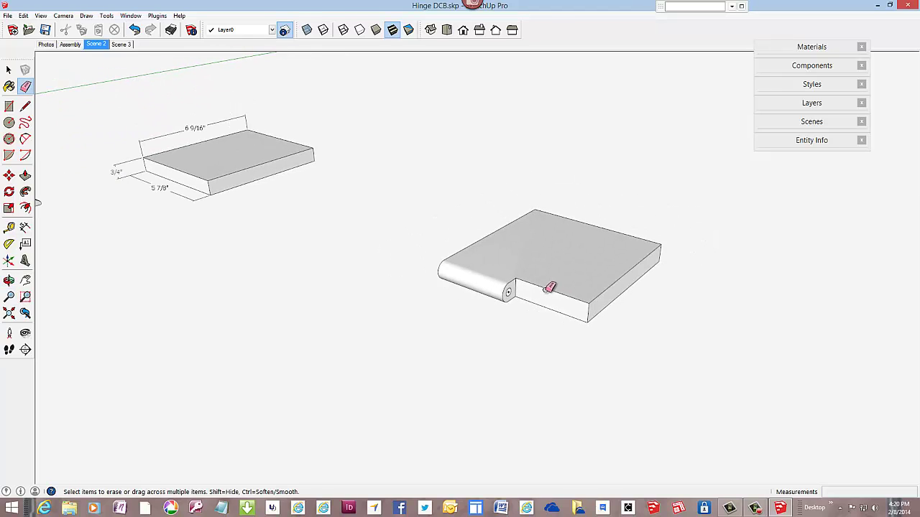
Step: Copy the hinge board from its barrel endpoint and place the copy in front
left_click(10, 176)
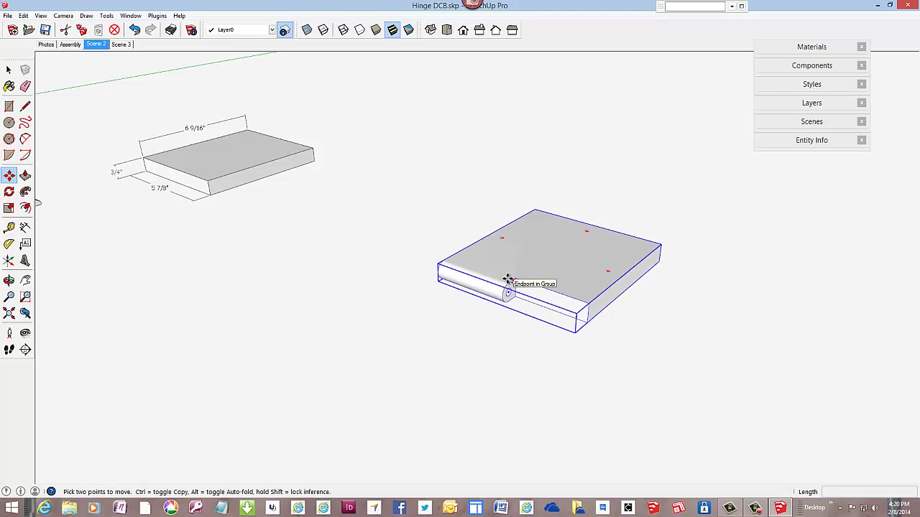
left_click(508, 280)
key("ctrl")
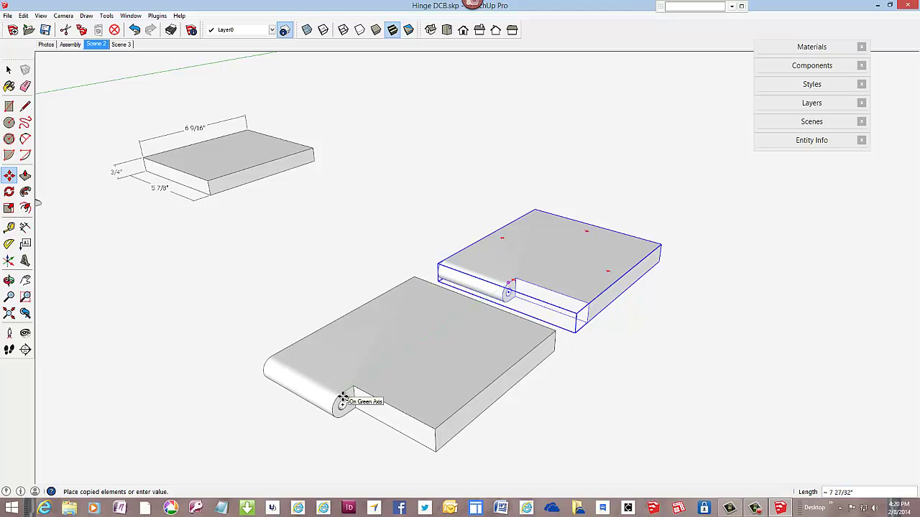
left_click(343, 397)
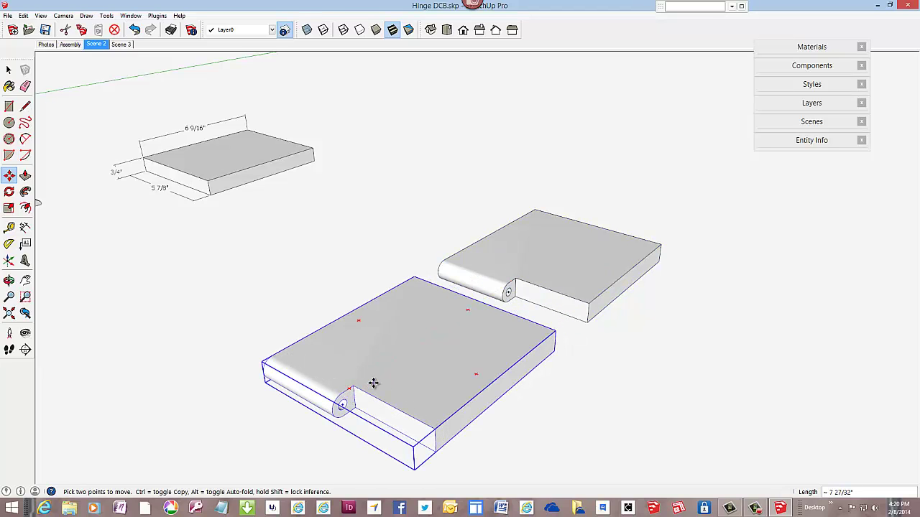
Step: Flip the copy along the group's green axis and rotate it 90°
right_click(375, 386)
mouse_move(444, 361)
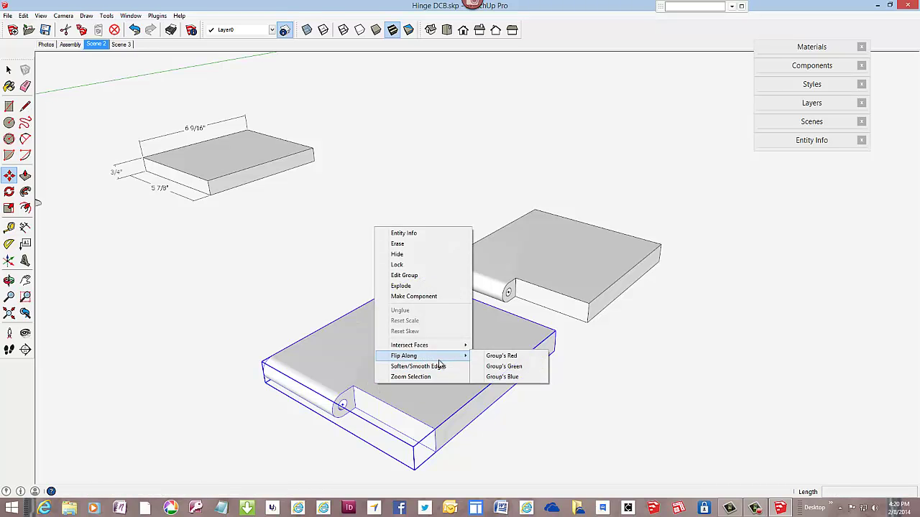
left_click(503, 366)
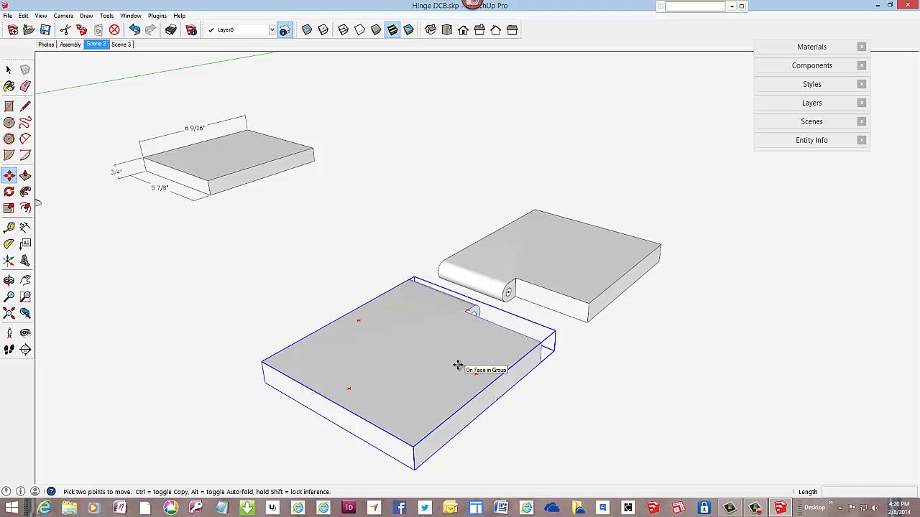
middle_click_drag(436, 422, 497, 383)
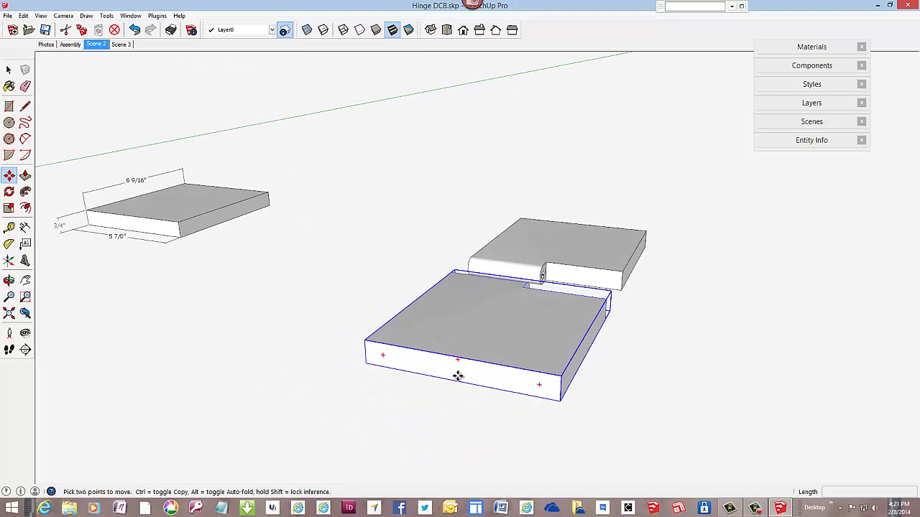
key("q")
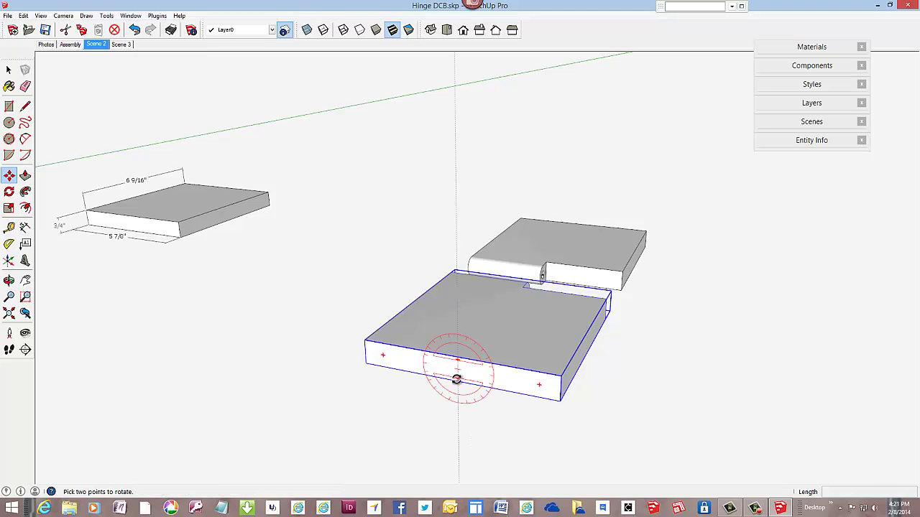
left_click(456, 378)
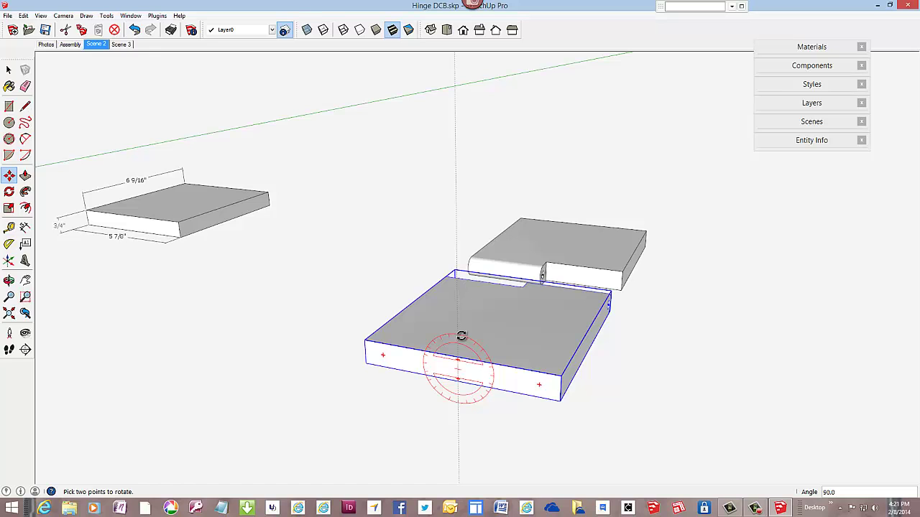
Step: Orbit around the two boards and turn on X-ray to reveal the hinge cylinders
key("m")
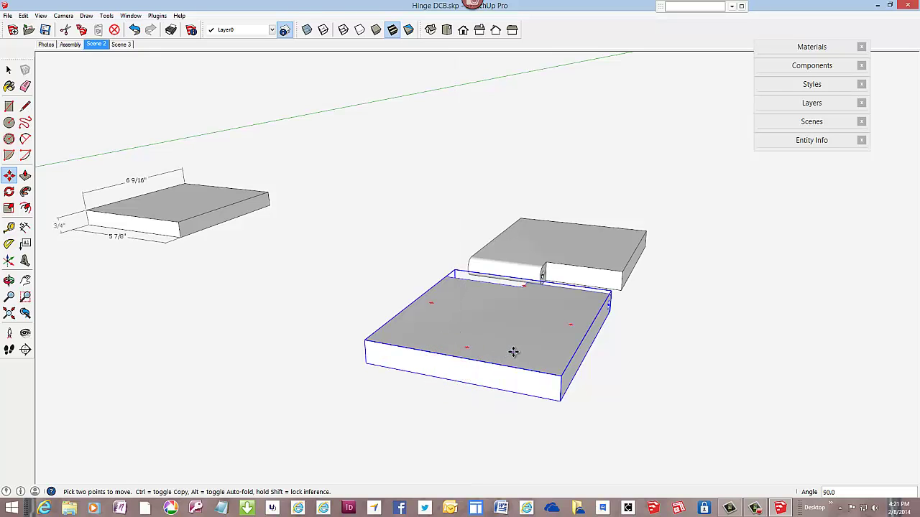
middle_click_drag(515, 353, 373, 390)
scroll(388, 384, "up", 4)
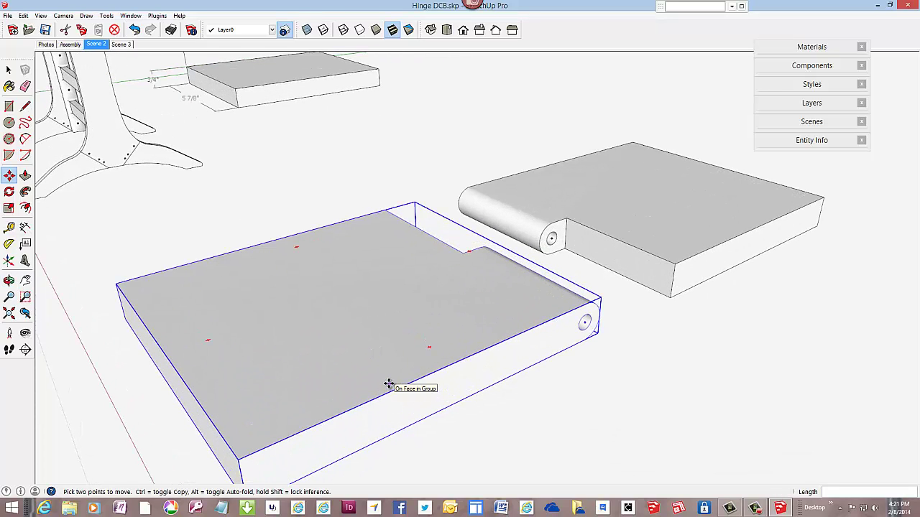
middle_click_drag(329, 286, 314, 197)
left_click(306, 30)
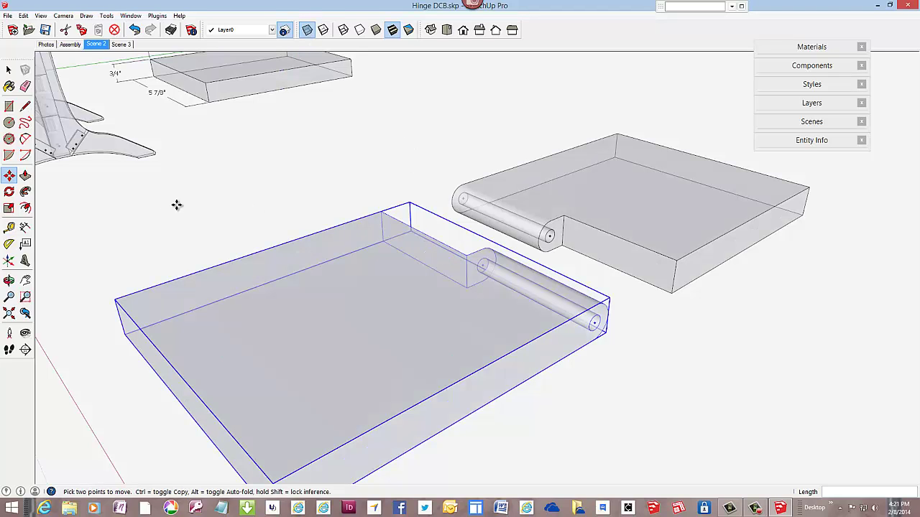
scroll(478, 270, "up", 3)
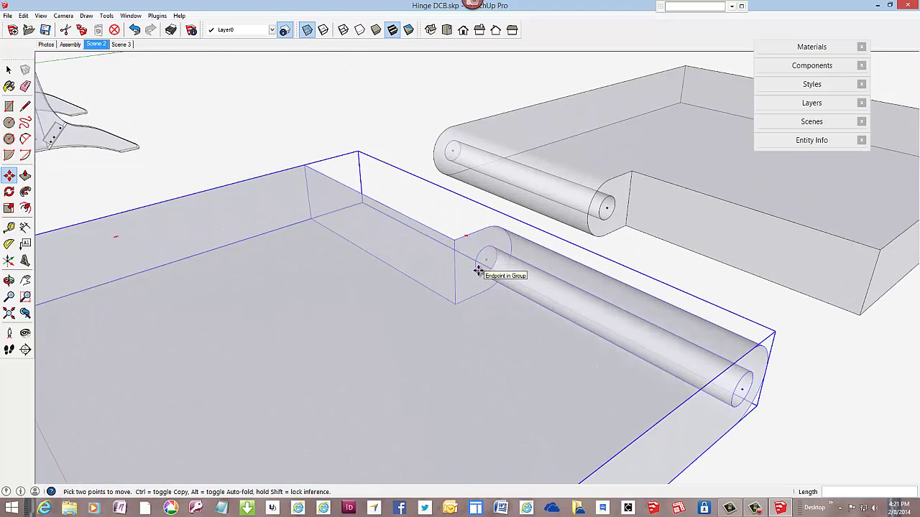
Step: Move the flipped board from its hinge guide point onto the other hinge axis, then turn X-ray off
left_click(485, 263)
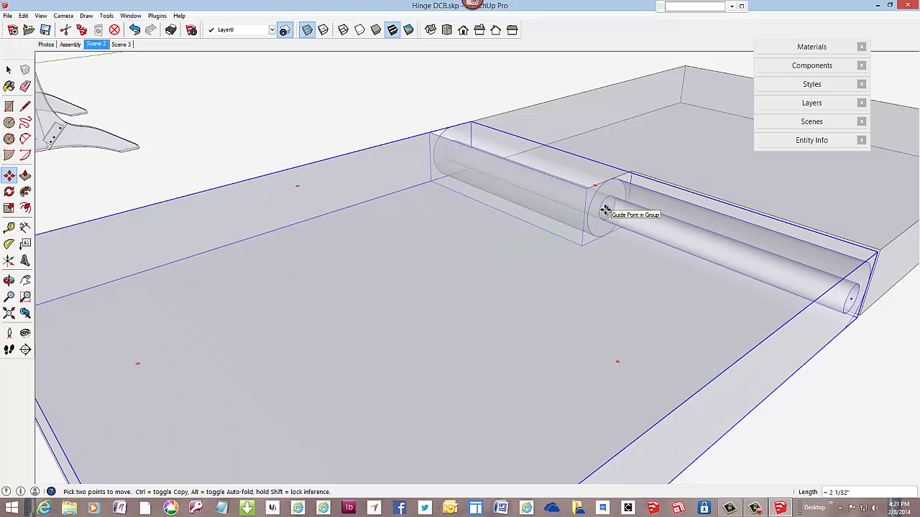
left_click(606, 209)
scroll(605, 209, "down", 3)
middle_click_drag(567, 254, 538, 327)
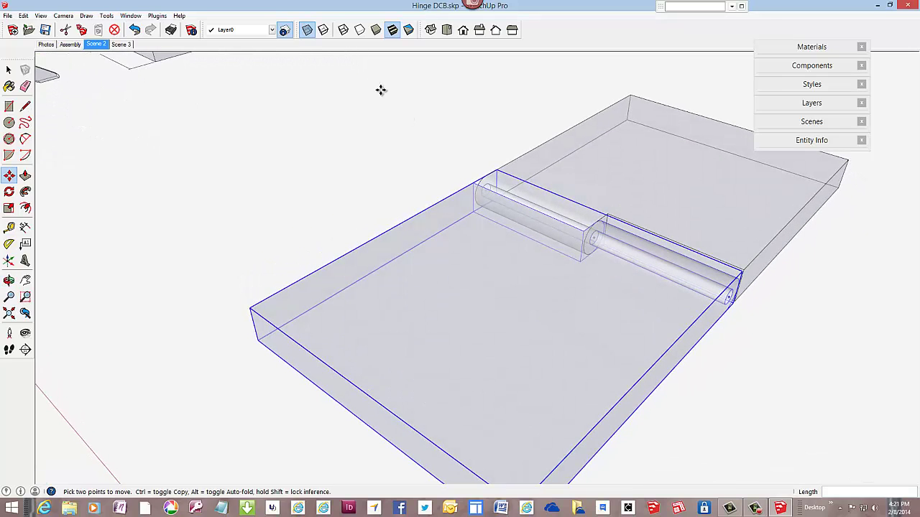
left_click(306, 32)
scroll(399, 245, "down", 3)
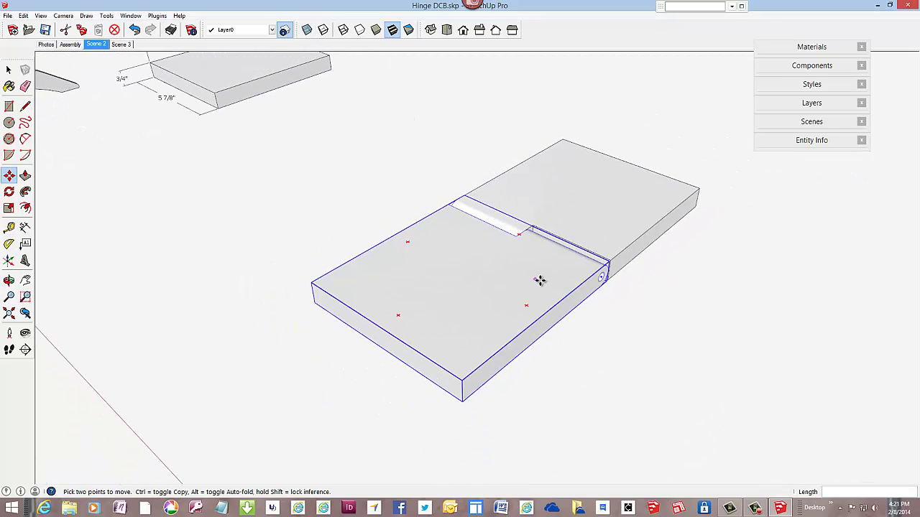
middle_click_drag(541, 280, 470, 267)
scroll(500, 275, "up", 5)
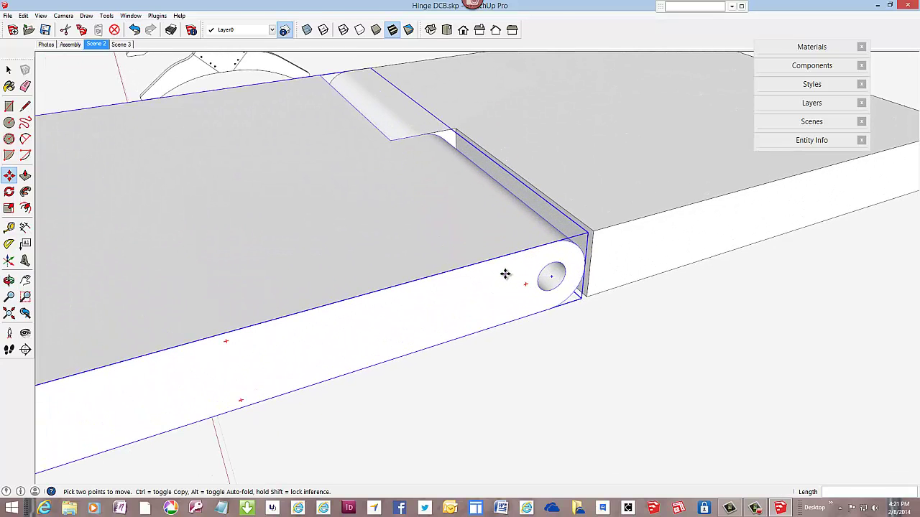
Step: Open the hinge board group and place a guide 5/32" below its top edge
right_click(606, 206)
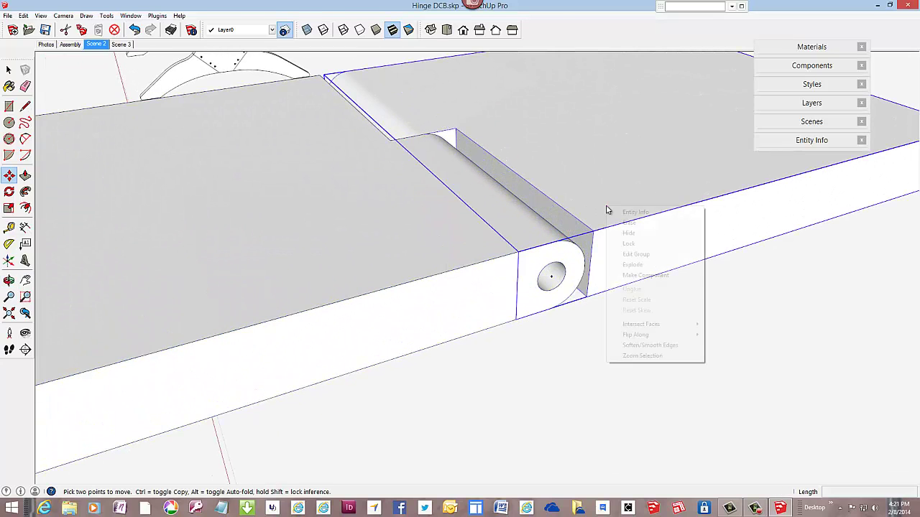
left_click(632, 255)
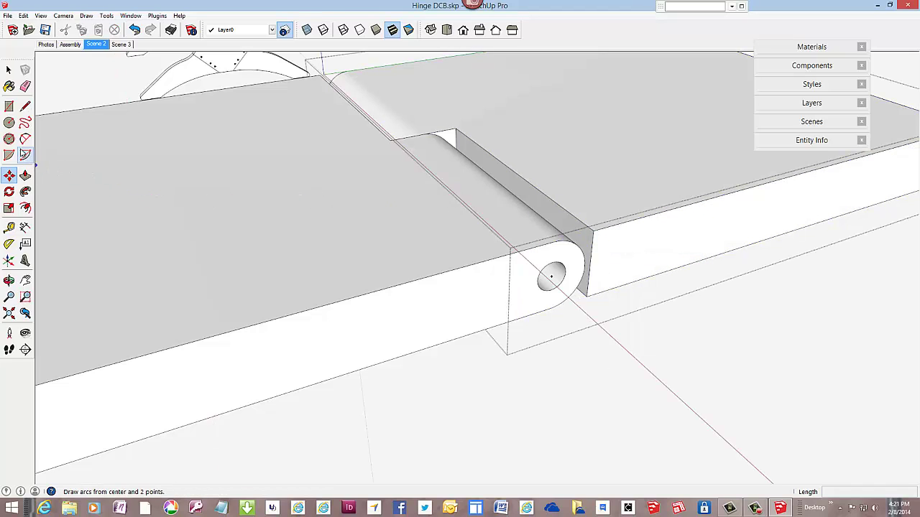
left_click(9, 227)
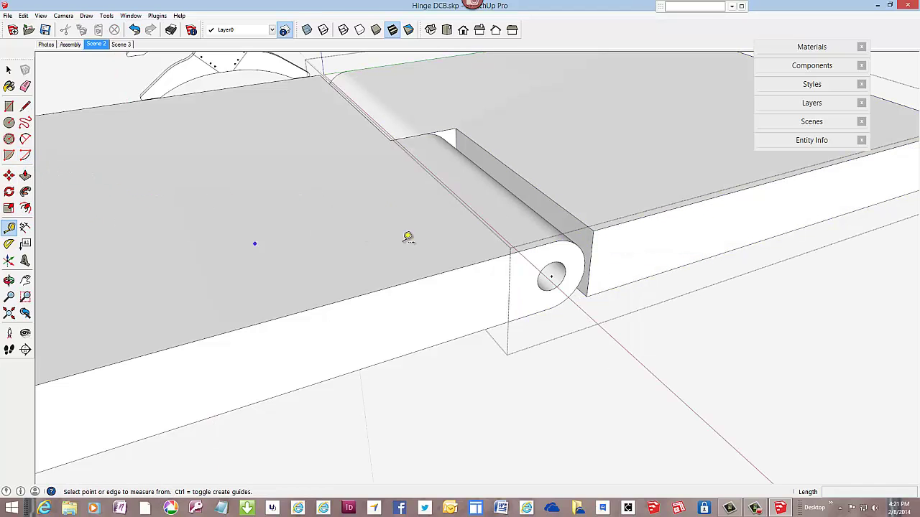
left_click(611, 227)
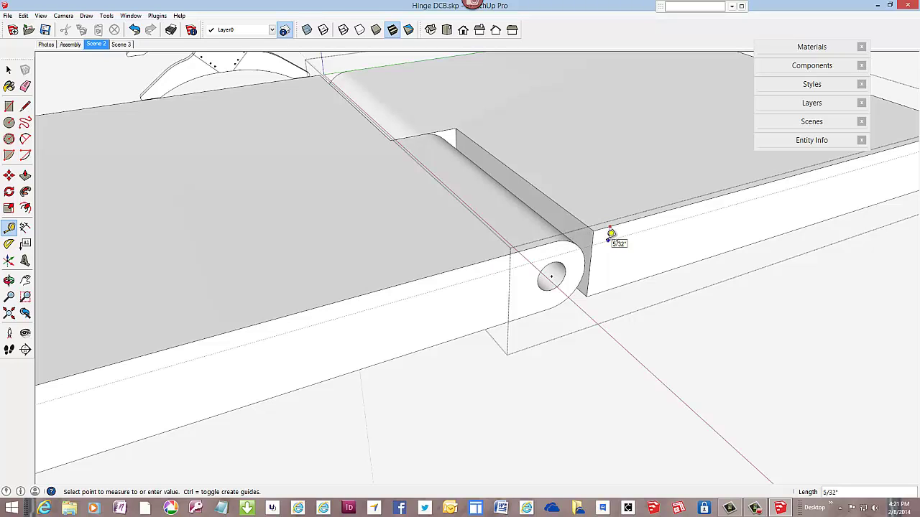
left_click(611, 234)
Step: Push/Pull the small triangular face along the ridge to cut the bevel beside the knuckle
left_click(25, 107)
scroll(605, 239, "up", 4)
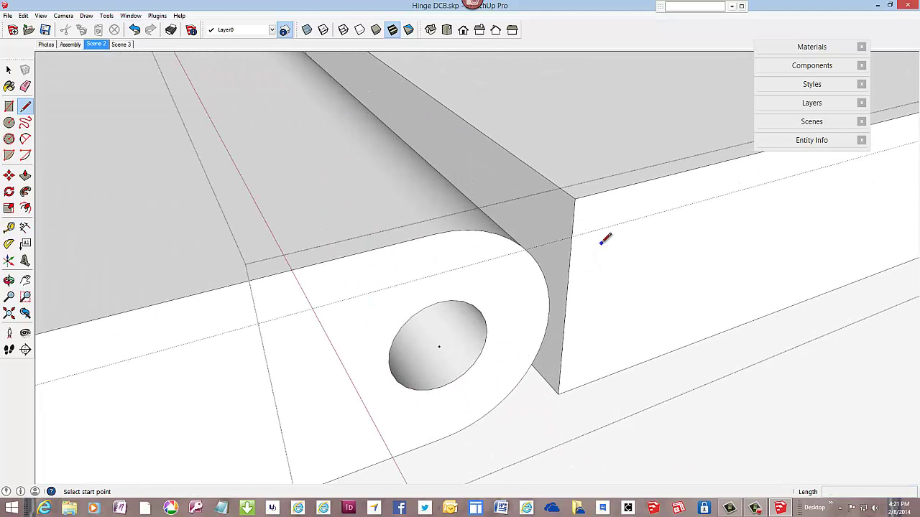
left_click(572, 236)
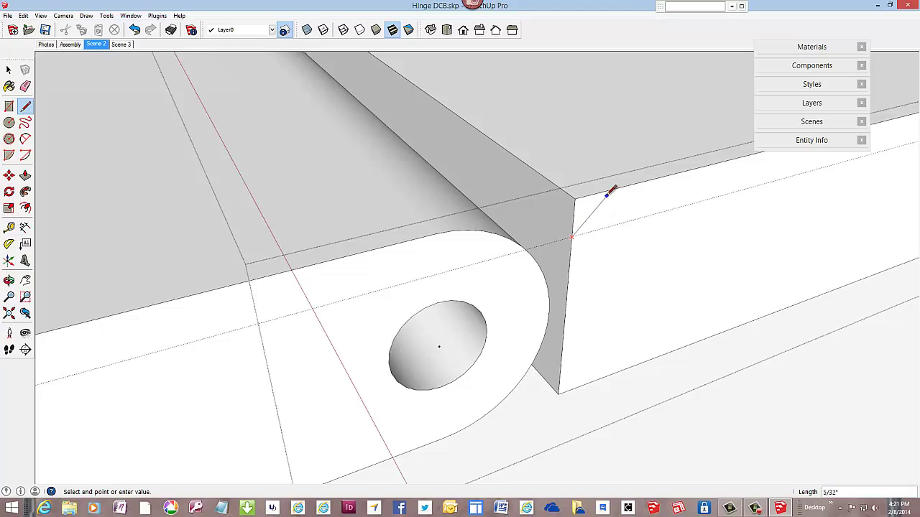
key("Escape")
scroll(644, 252, "down", 3)
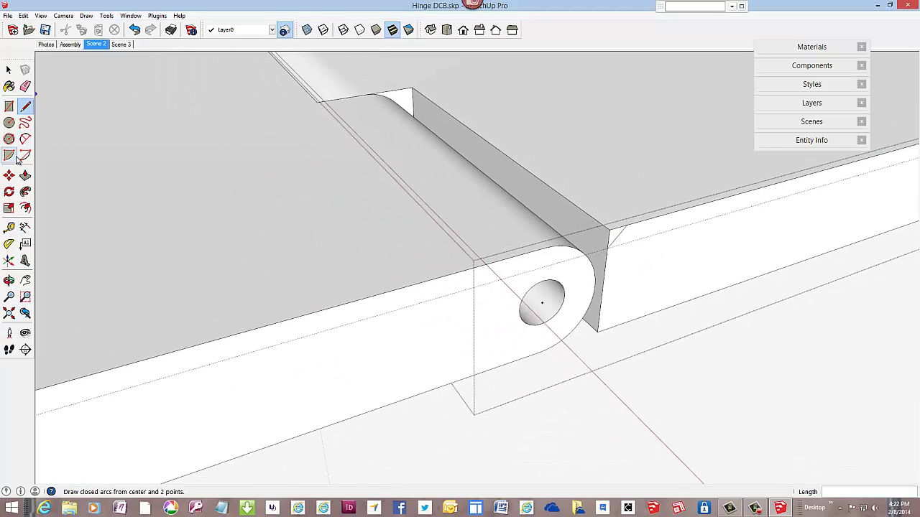
left_click(26, 175)
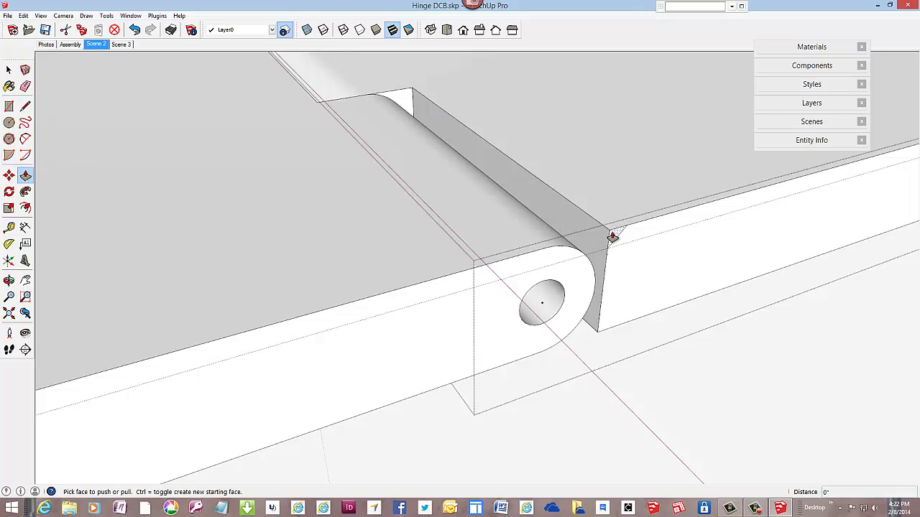
mouse_move(612, 236)
left_mouse_down()
mouse_move(598, 215)
mouse_move(410, 94)
left_mouse_up()
left_click(25, 86)
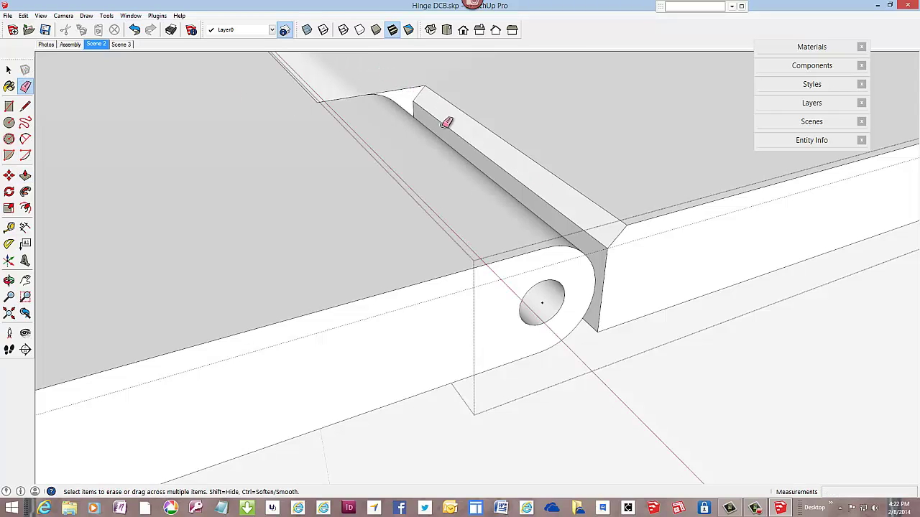
scroll(602, 240, "down", 4)
mouse_move(387, 184)
middle_mouse_down()
mouse_move(413, 214)
mouse_move(729, 326)
mouse_move(288, 369)
mouse_move(683, 316)
middle_mouse_up()
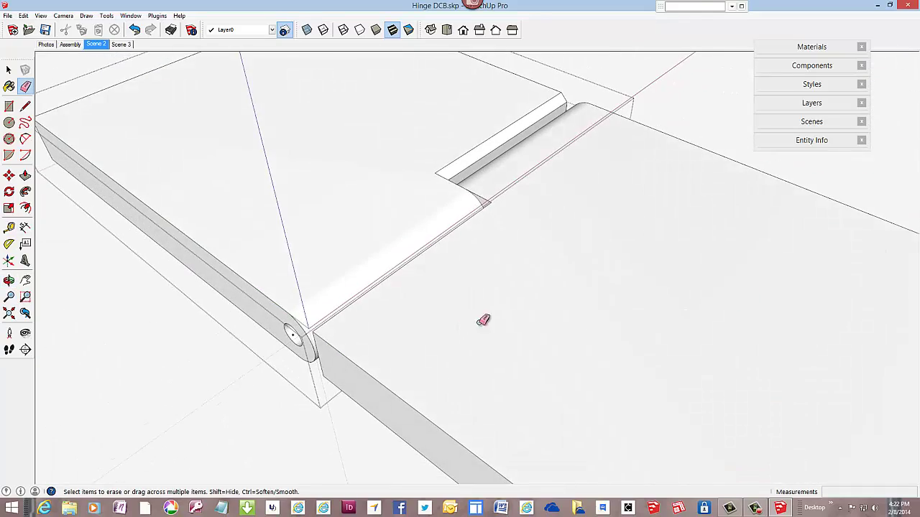
middle_click_drag(496, 318, 682, 265)
Step: Close the first board's group, open the other hinge board, and place a guide below its top edge
right_click(679, 272)
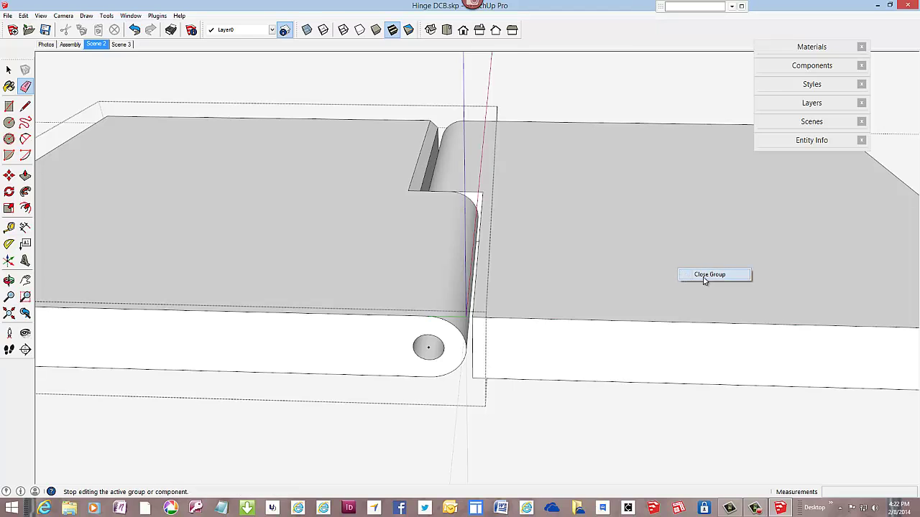
left_click(707, 275)
right_click(702, 277)
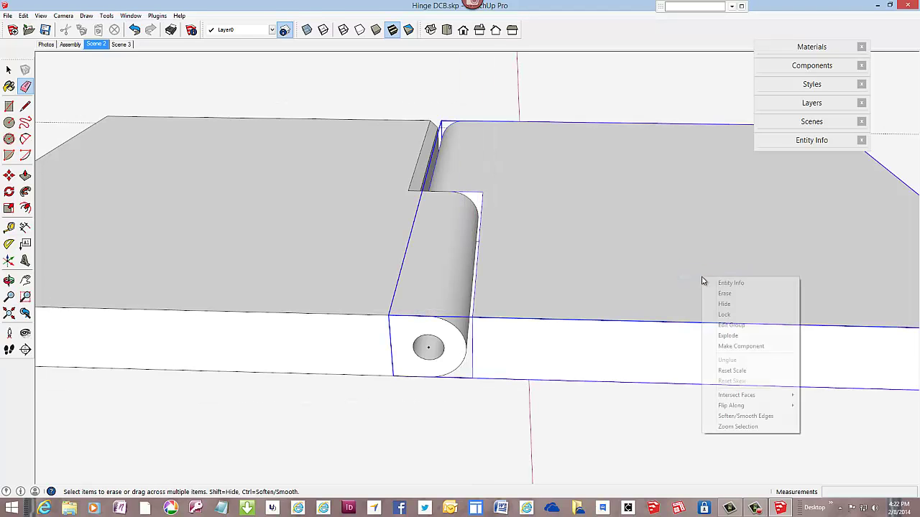
left_click(731, 325)
scroll(524, 331, "up", 3)
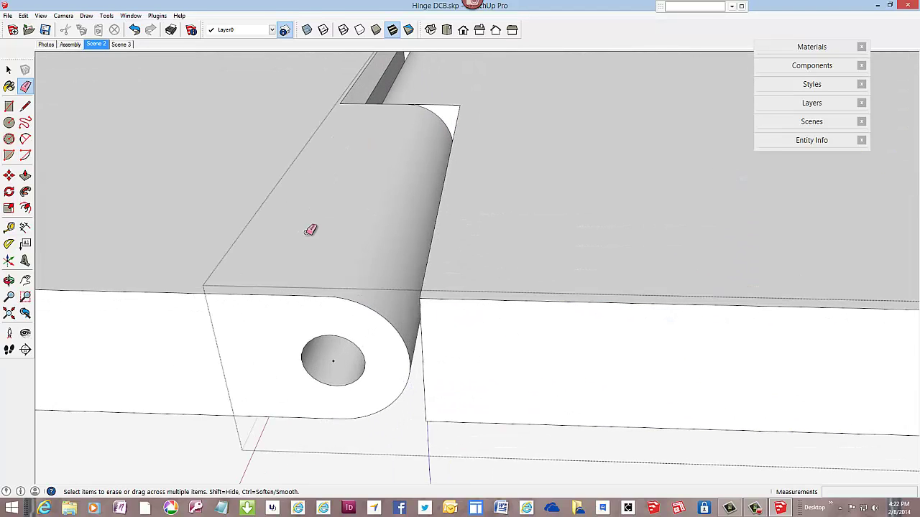
left_click(9, 227)
left_click(468, 300)
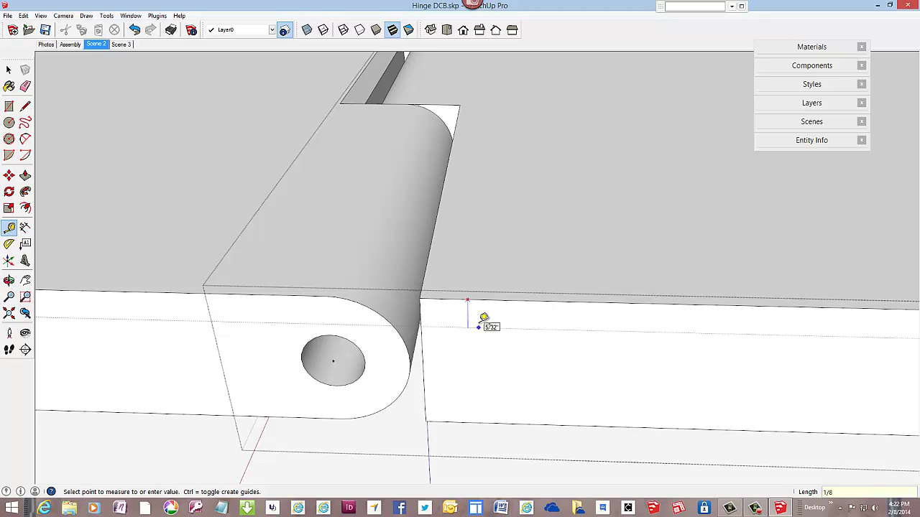
left_click(480, 324)
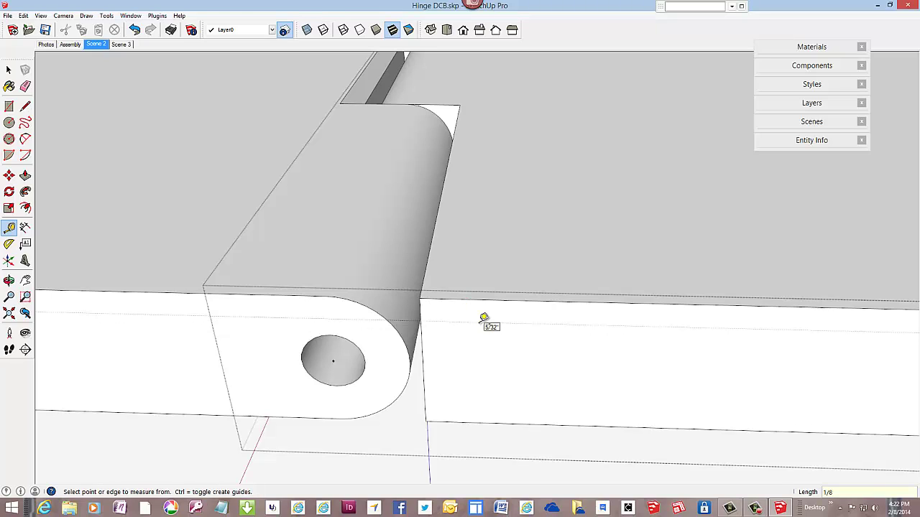
Step: Draw a line closing a small face at the hinge edge and extrude it up to fill the gap
left_click(25, 106)
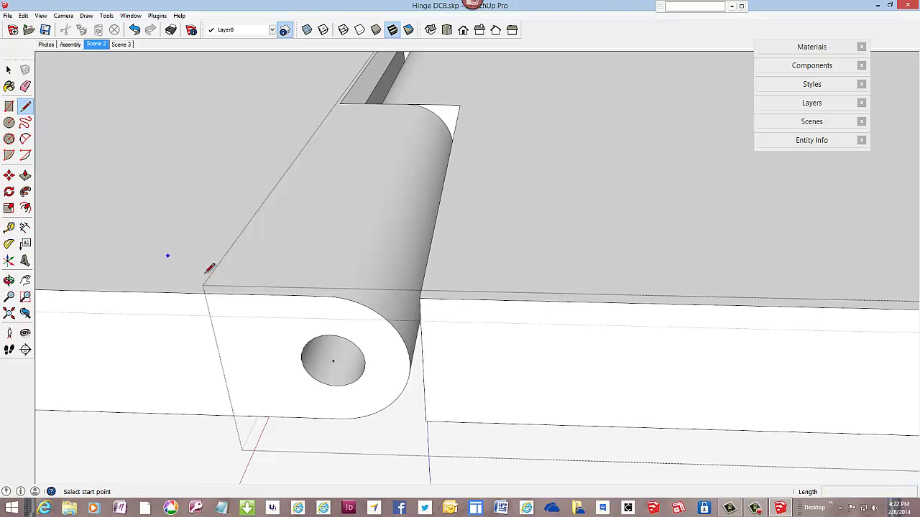
left_click(421, 322)
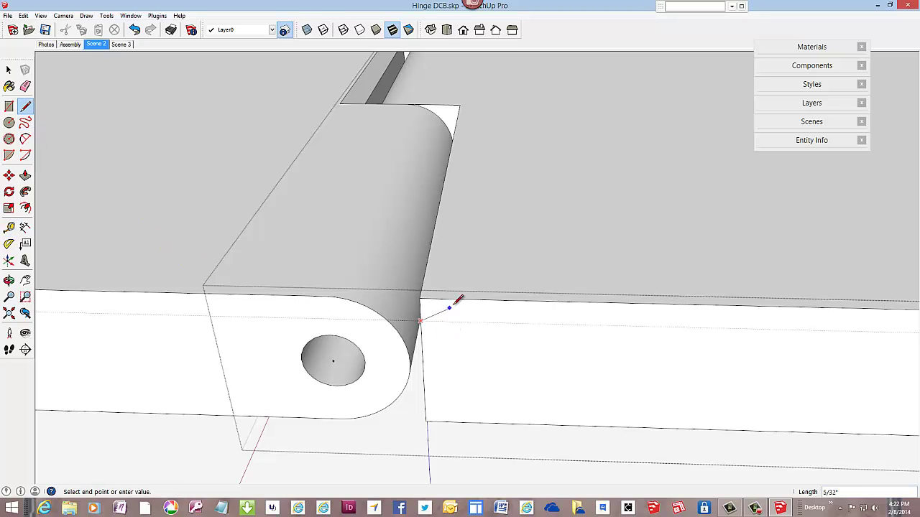
left_click(446, 298)
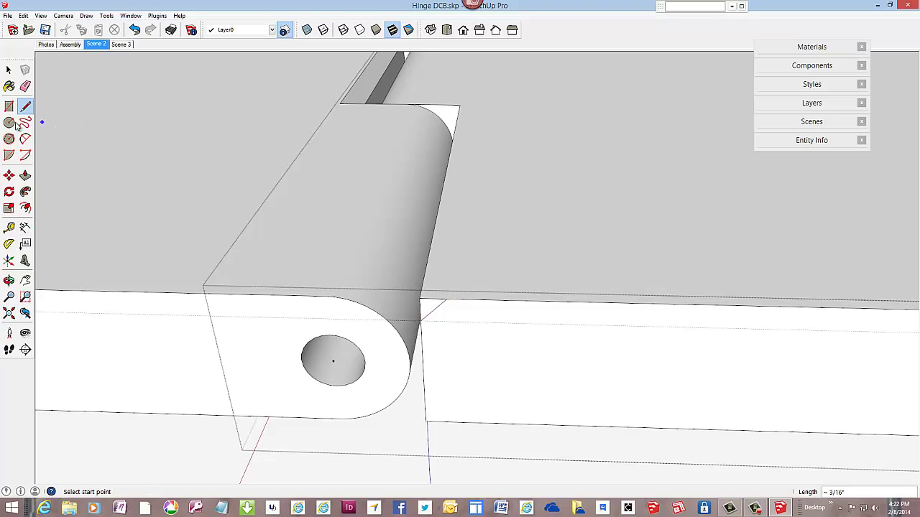
left_click(25, 175)
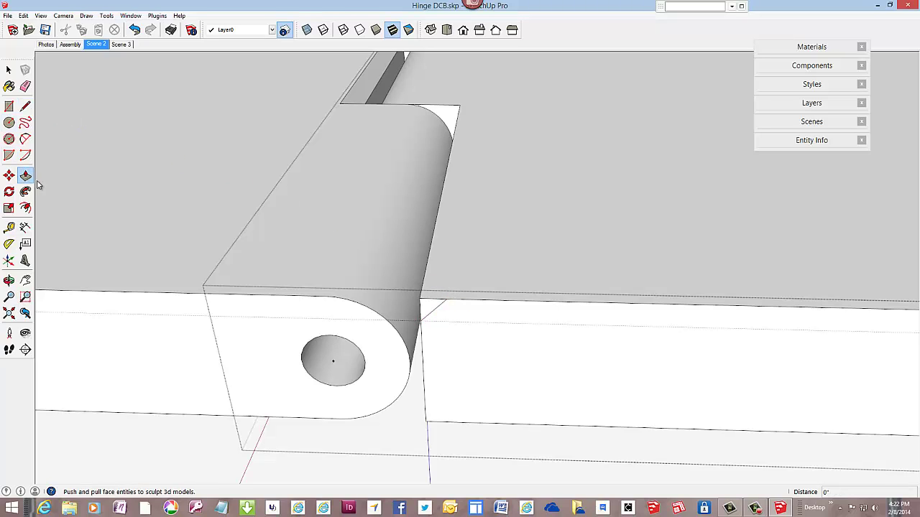
left_click(424, 310)
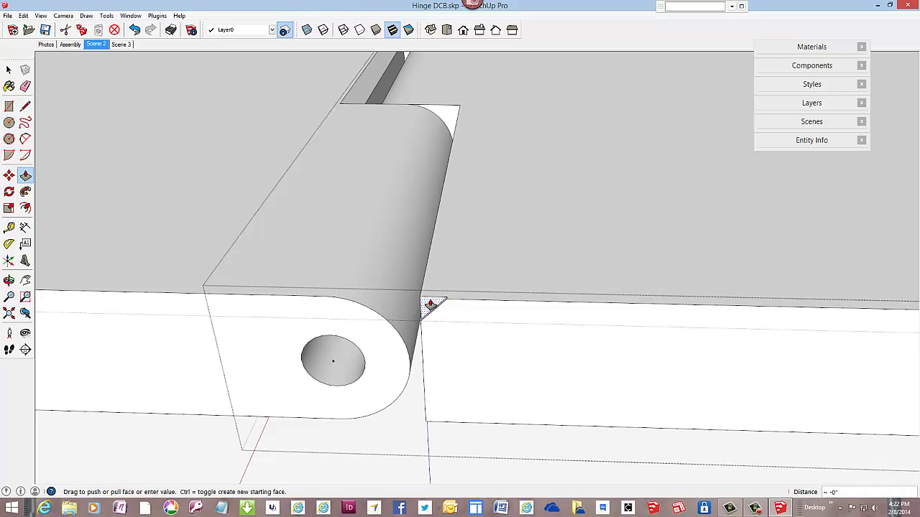
left_click(442, 111)
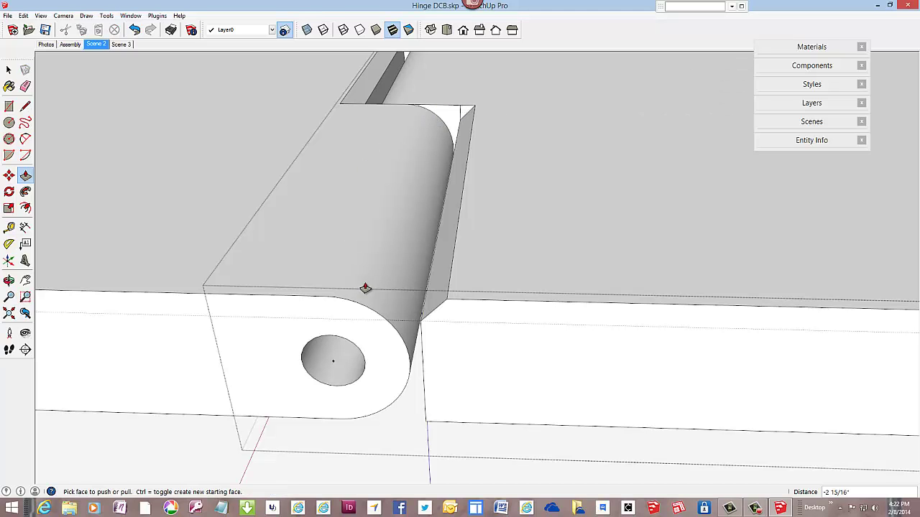
mouse_move(337, 279)
middle_mouse_down()
mouse_move(417, 303)
mouse_move(390, 273)
middle_mouse_up()
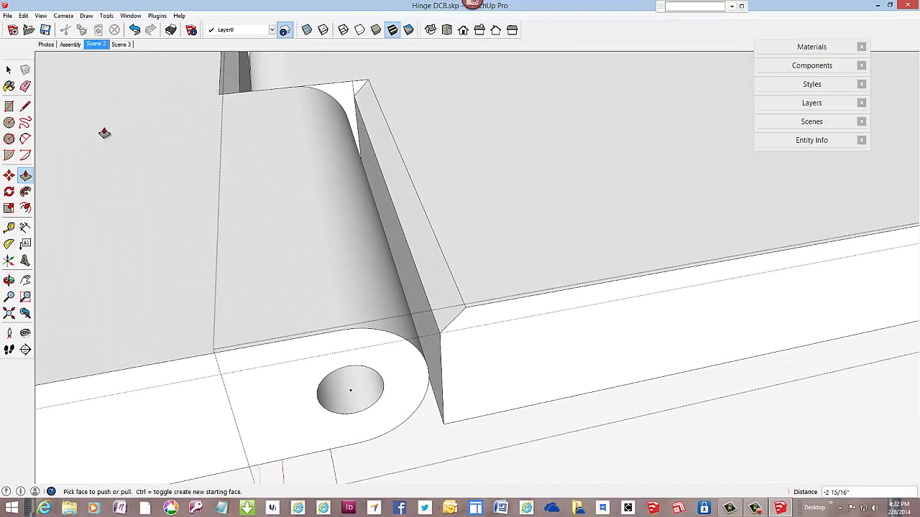
left_click(25, 87)
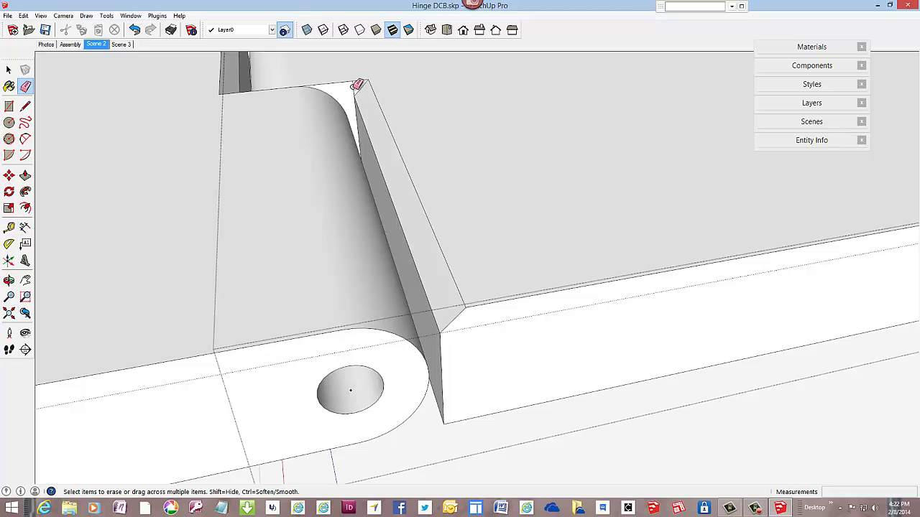
Step: Close the hinge board group and open the front board group for editing
scroll(495, 258, "down", 4)
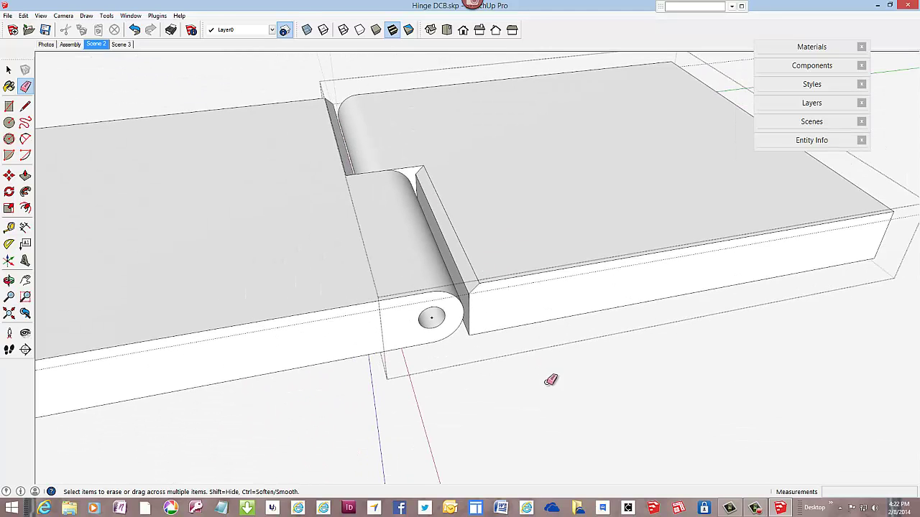
right_click(566, 372)
left_click(579, 391)
middle_click_drag(495, 246, 293, 226)
middle_click_drag(610, 283, 492, 325)
scroll(532, 326, "down", 5)
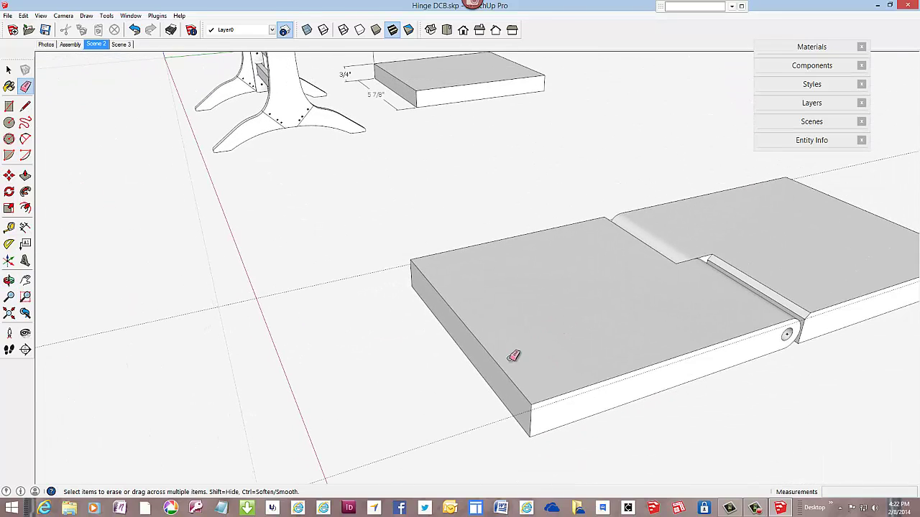
right_click(509, 360)
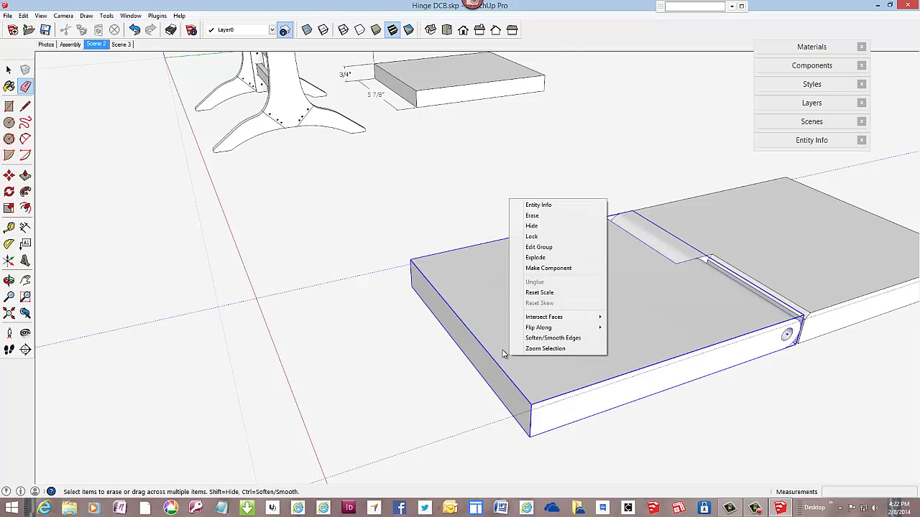
left_click(540, 247)
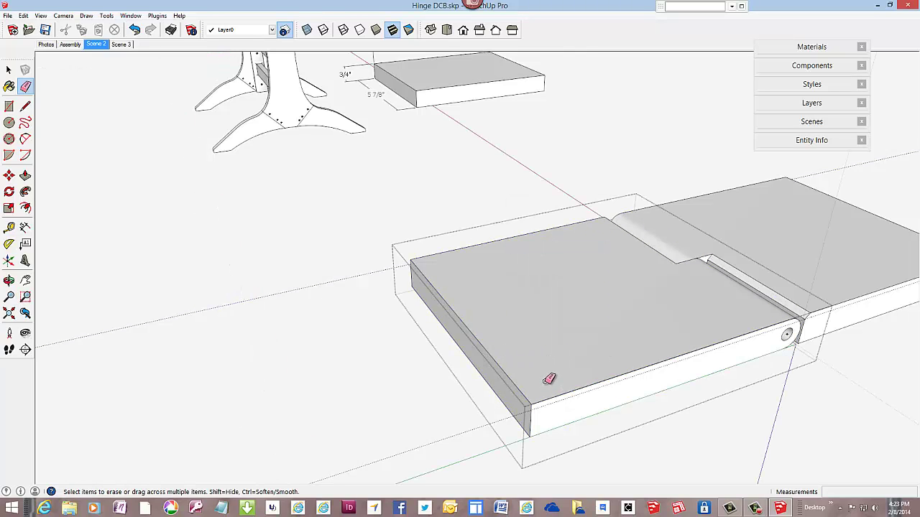
mouse_move(548, 378)
middle_mouse_down()
mouse_move(573, 382)
mouse_move(588, 356)
middle_mouse_up()
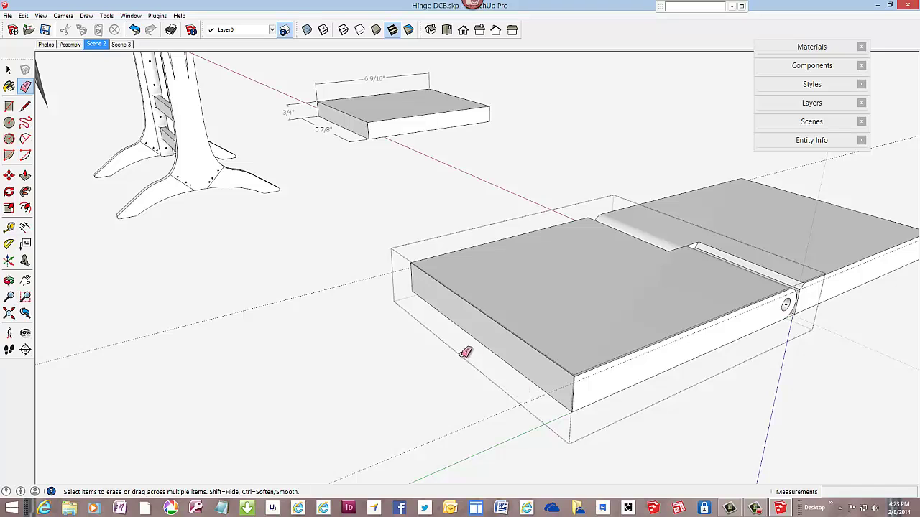
Step: Erase the dotted line along the front board's front edge, then close and reopen the group
right_click(785, 241)
left_click(802, 244)
right_click(806, 244)
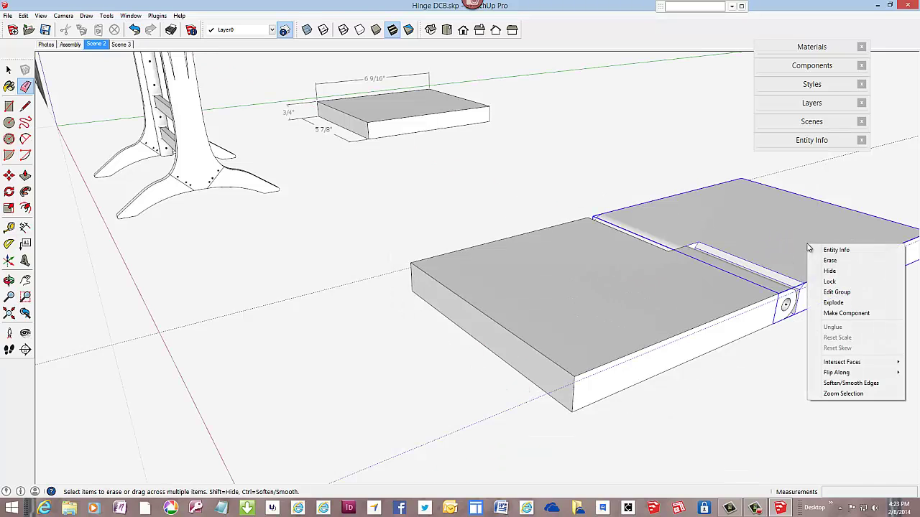
left_click(837, 292)
left_click(569, 394)
right_click(414, 244)
left_click(433, 240)
right_click(560, 302)
left_click(591, 350)
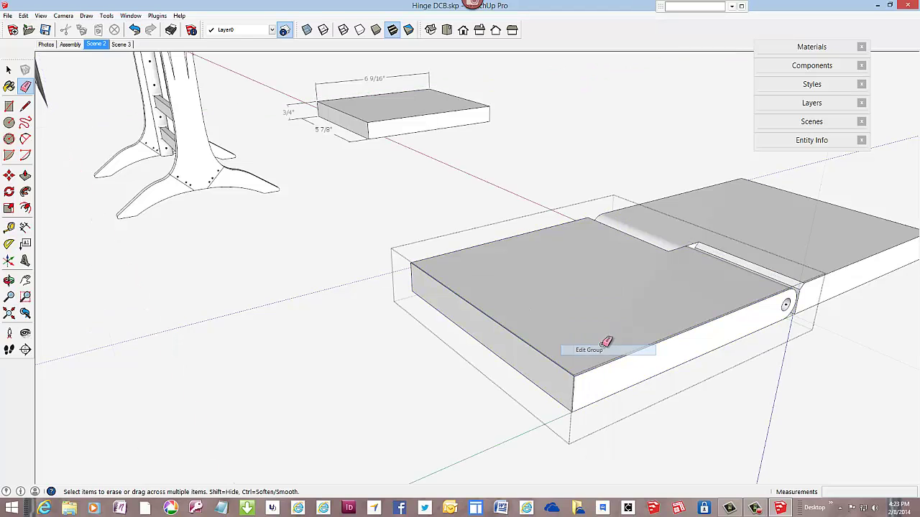
scroll(663, 348, "down", 5)
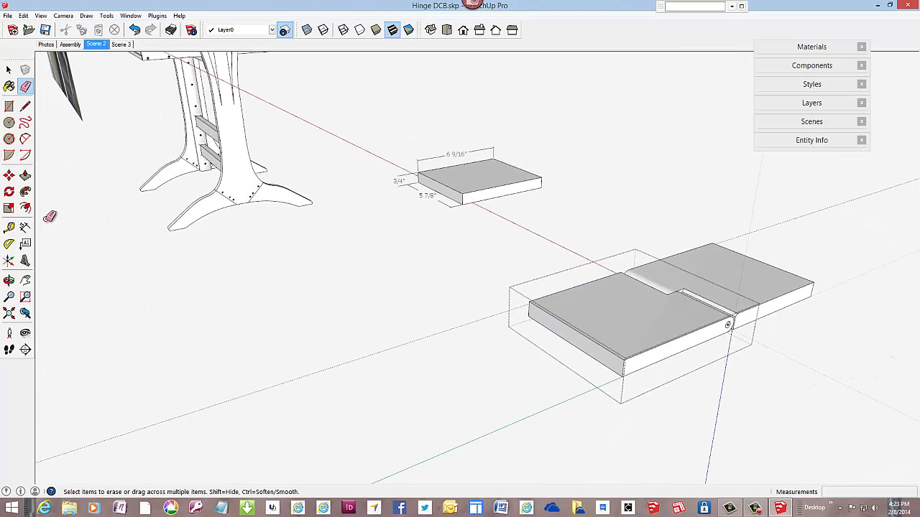
Step: Push/Pull the board's front face out 18 5/16" and close the group
left_click(25, 175)
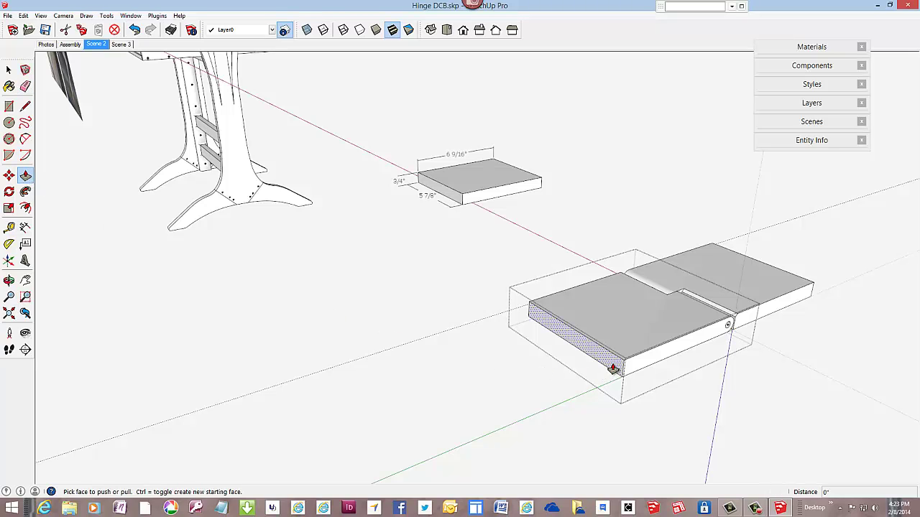
left_click_drag(613, 369, 473, 418)
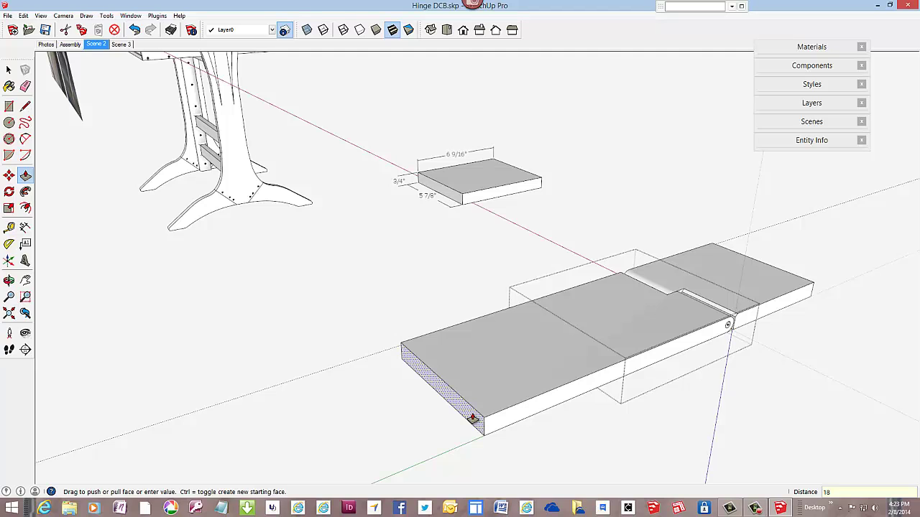
key("Return")
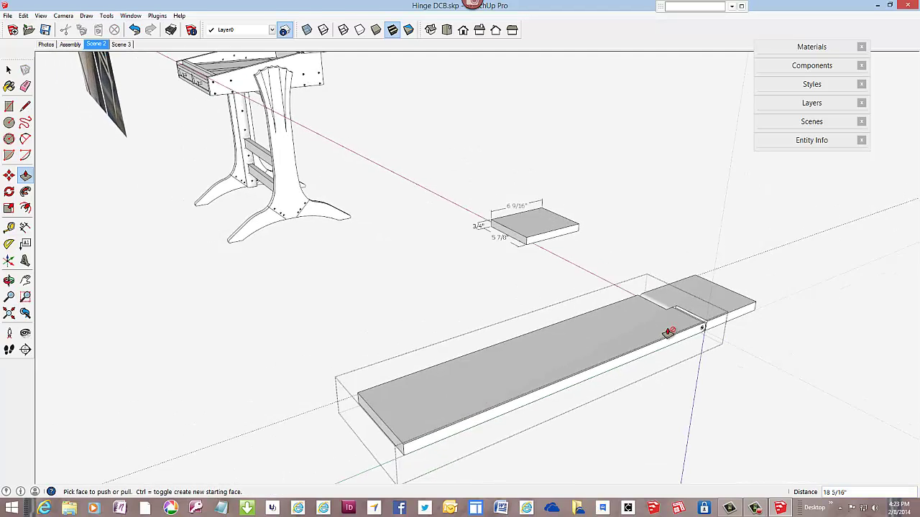
scroll(668, 332, "down", 2)
middle_click_drag(556, 373, 642, 390)
right_click(743, 389)
left_click(768, 395)
Step: Reopen the long board group, close it again, and view the board from a steeper angle
middle_click_drag(565, 373, 606, 382)
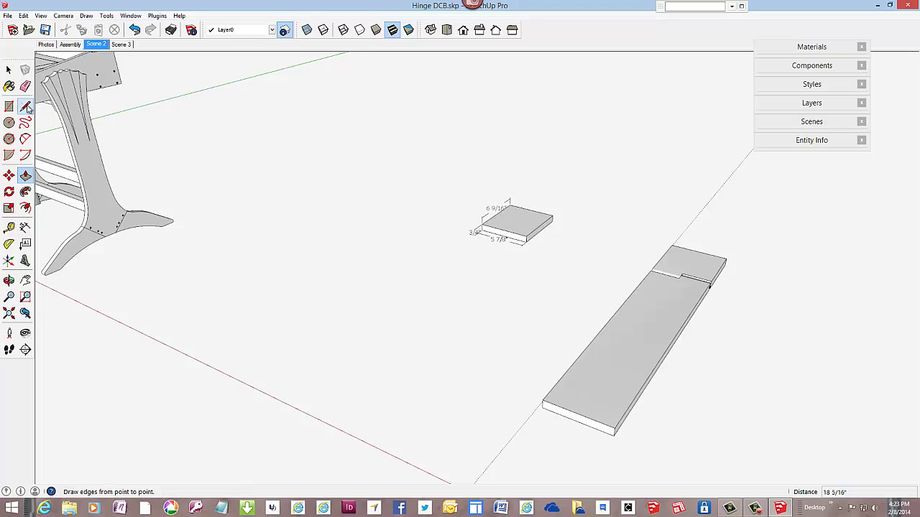
right_click(580, 389)
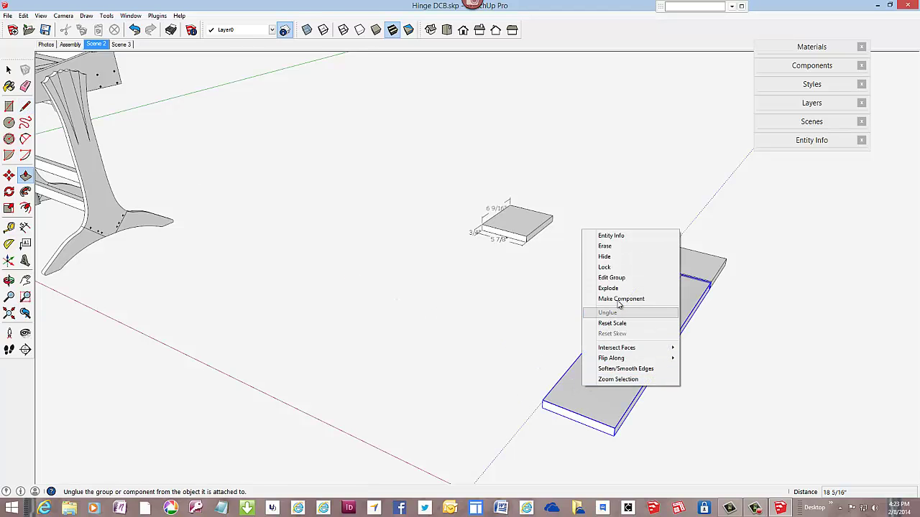
left_click(607, 278)
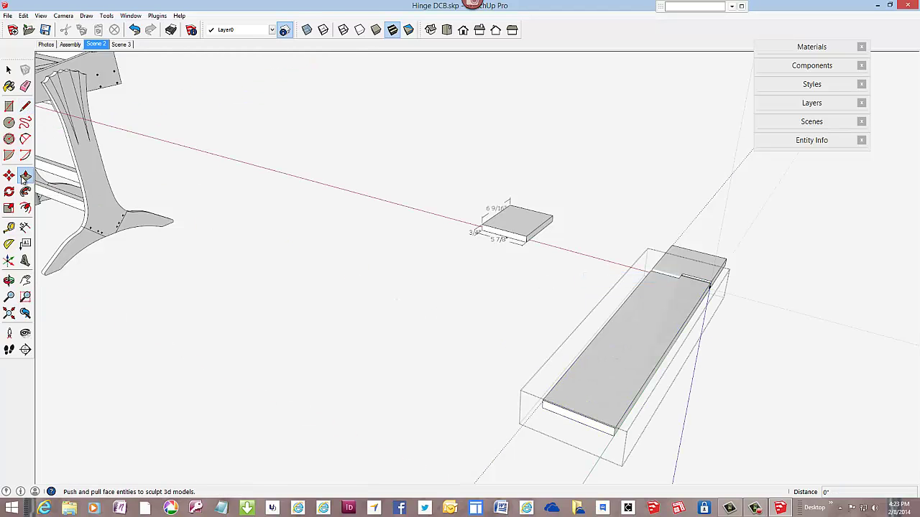
left_click(25, 87)
middle_click_drag(616, 345, 431, 335)
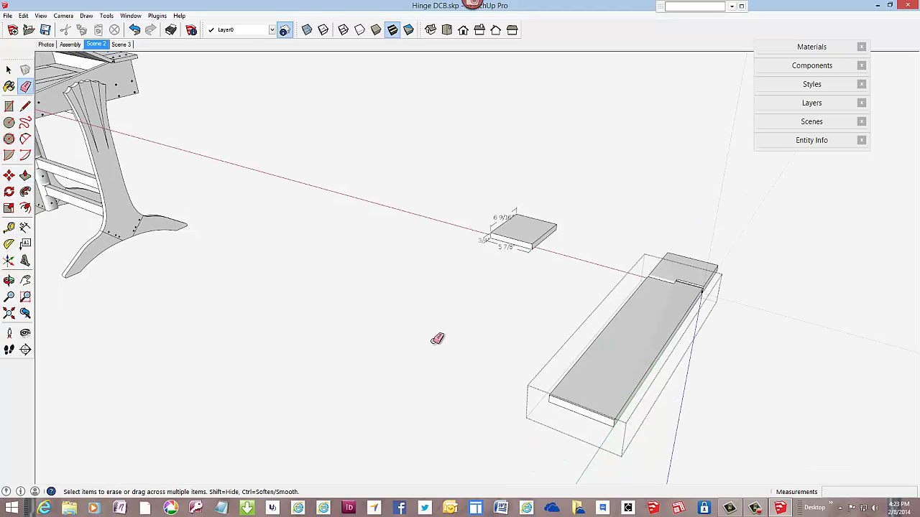
right_click(429, 338)
left_click(460, 347)
scroll(682, 424, "up", 5)
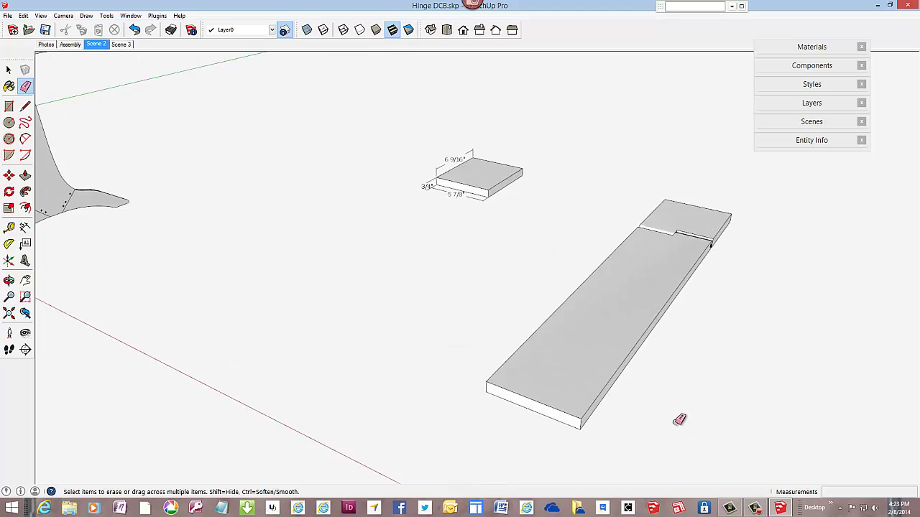
middle_click_drag(435, 369, 482, 395)
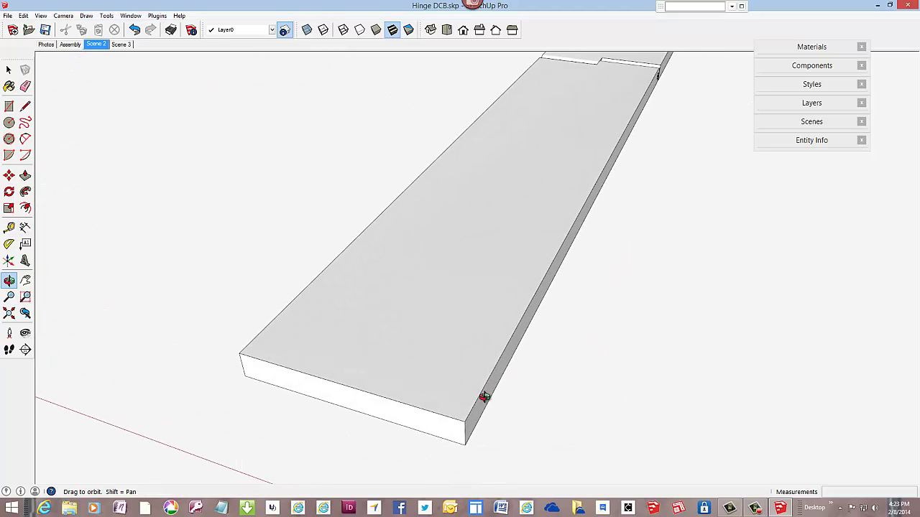
scroll(487, 393, "down", 2)
scroll(487, 392, "down", 2)
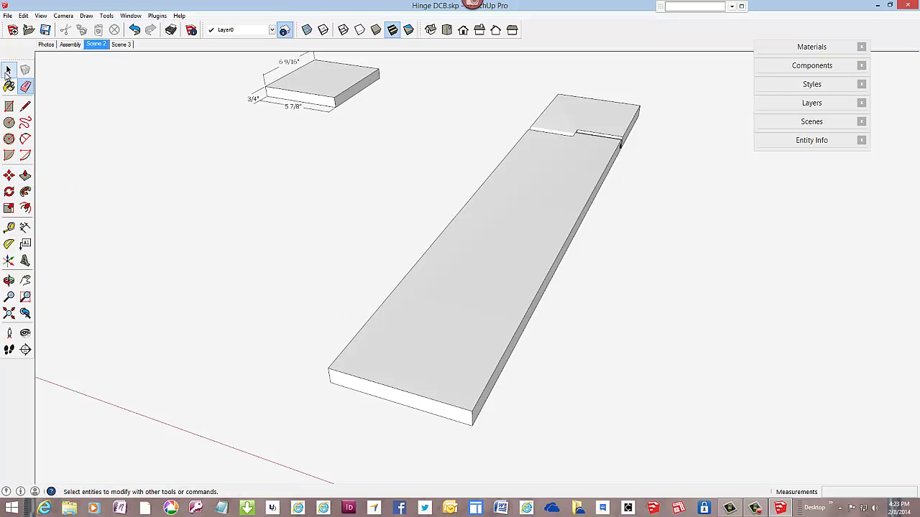
Step: Select the short end piece together with the long board
left_click(8, 70)
left_click(564, 111)
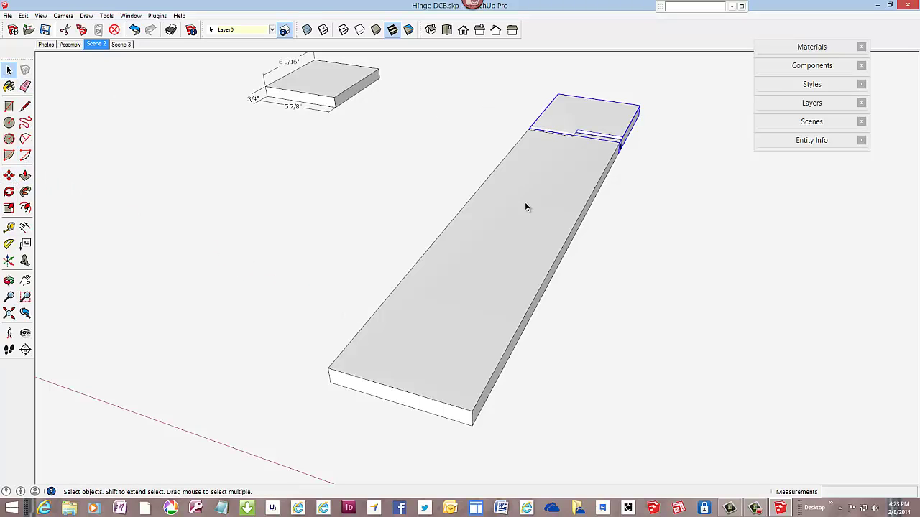
left_click(493, 243, "shift")
scroll(439, 251, "down", 5)
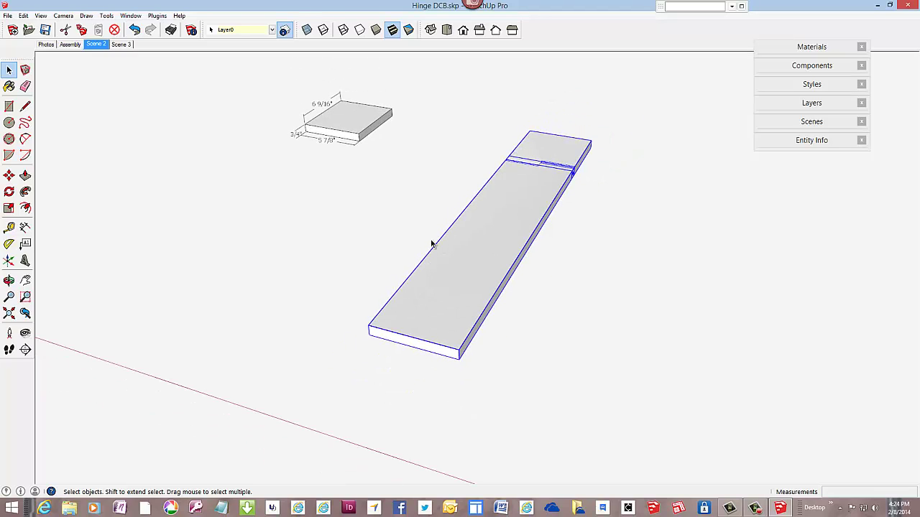
Step: Copy the board beside itself and array it x5 into six boards side by side
left_click(9, 175)
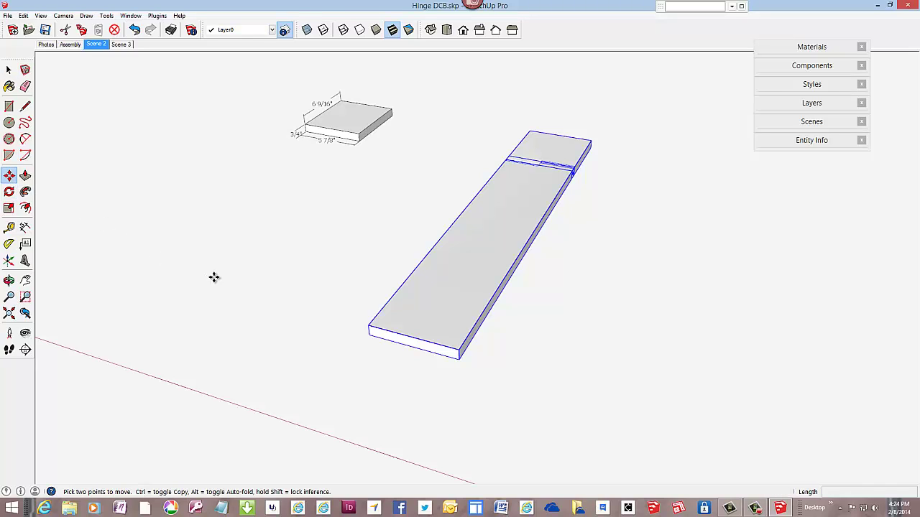
left_click(368, 327)
key("ctrl")
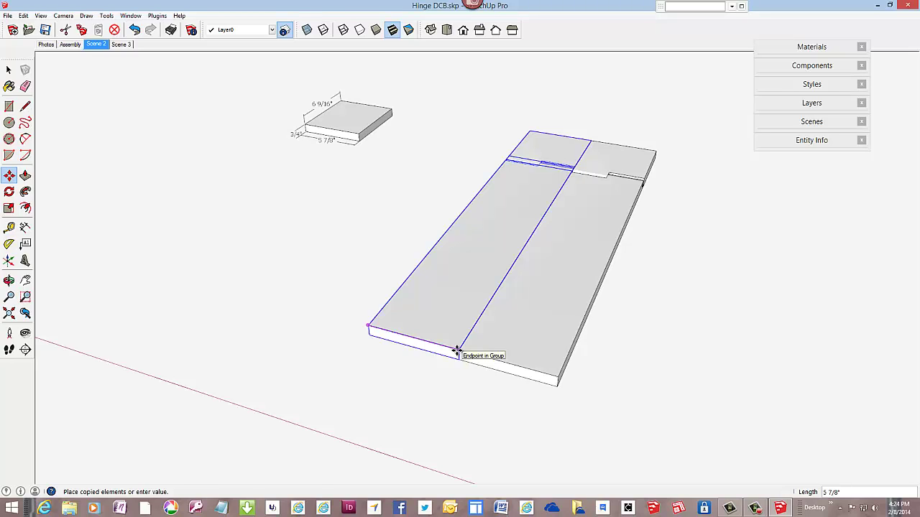
left_click(455, 351)
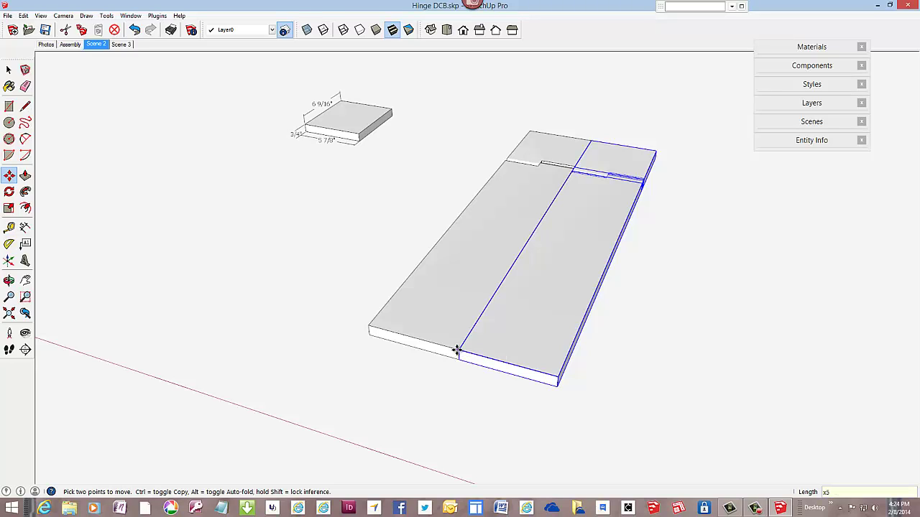
key("Return")
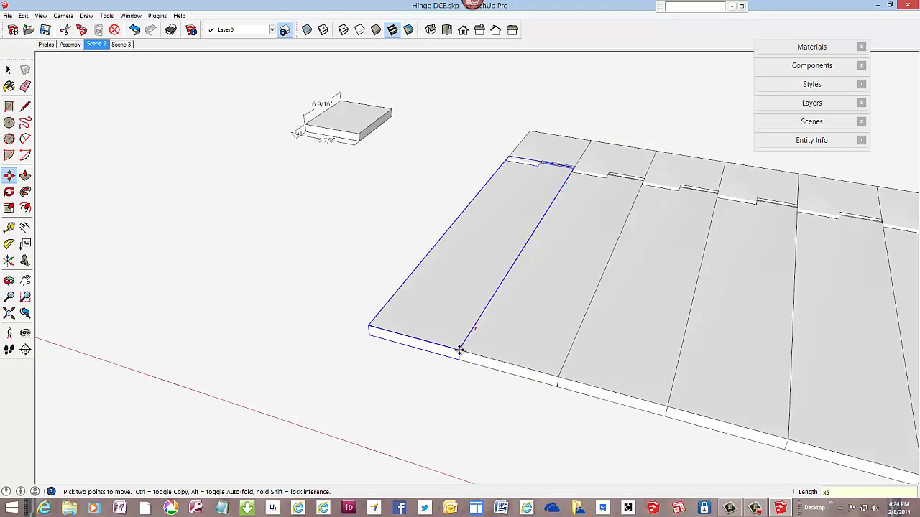
scroll(419, 323, "down", 2)
scroll(419, 323, "down", 2)
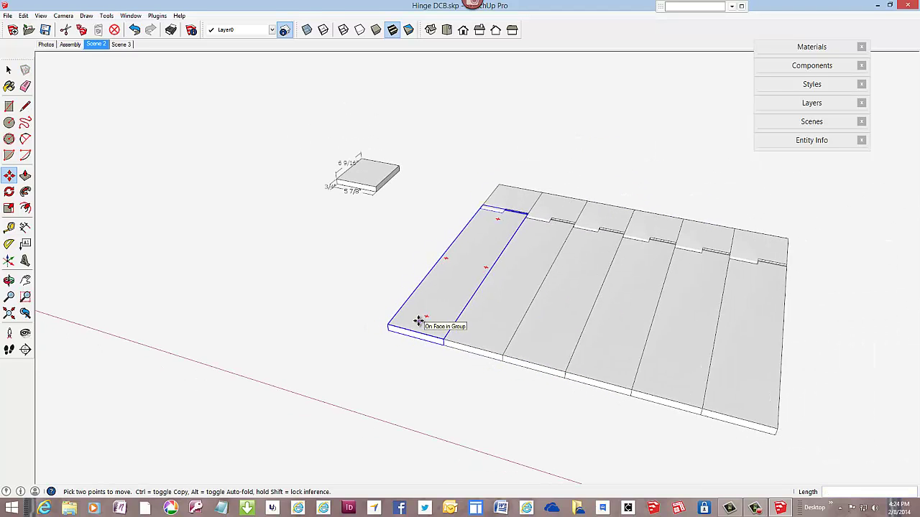
scroll(778, 421, "up", 2)
scroll(762, 416, "up", 1)
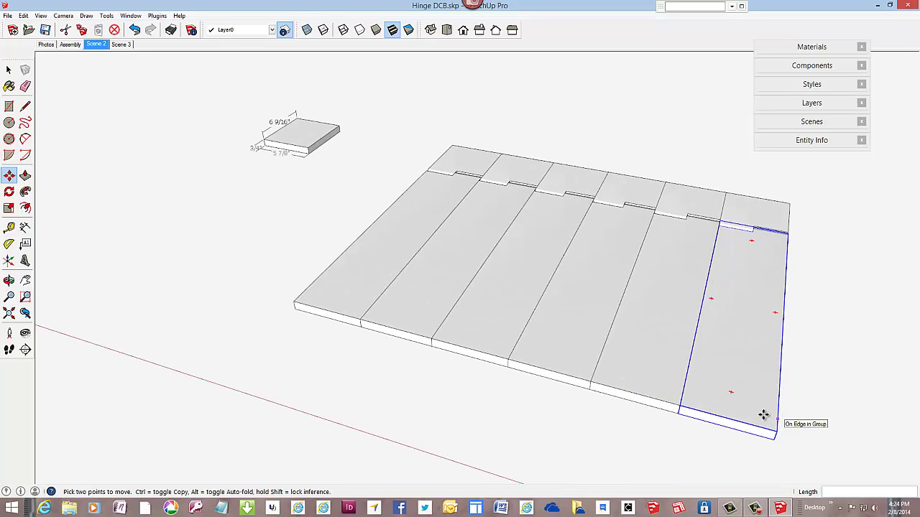
middle_click_drag(655, 388, 540, 372)
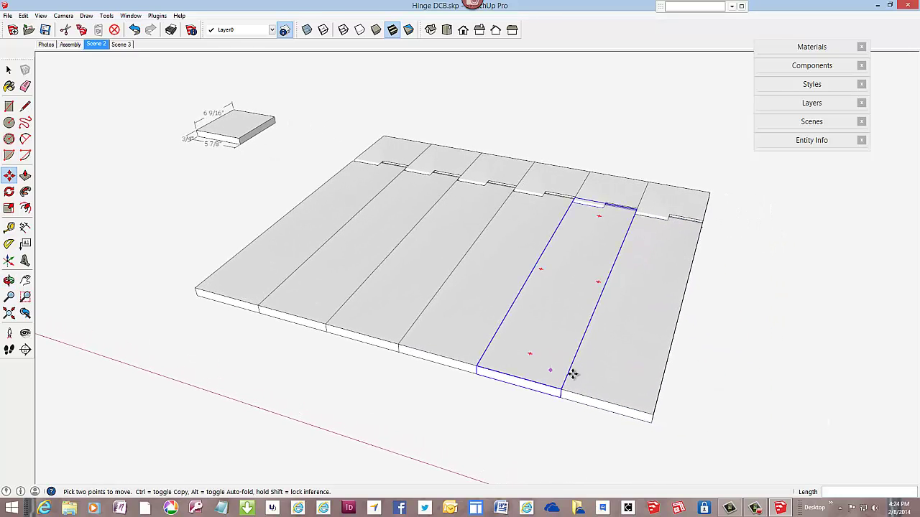
left_click(9, 70)
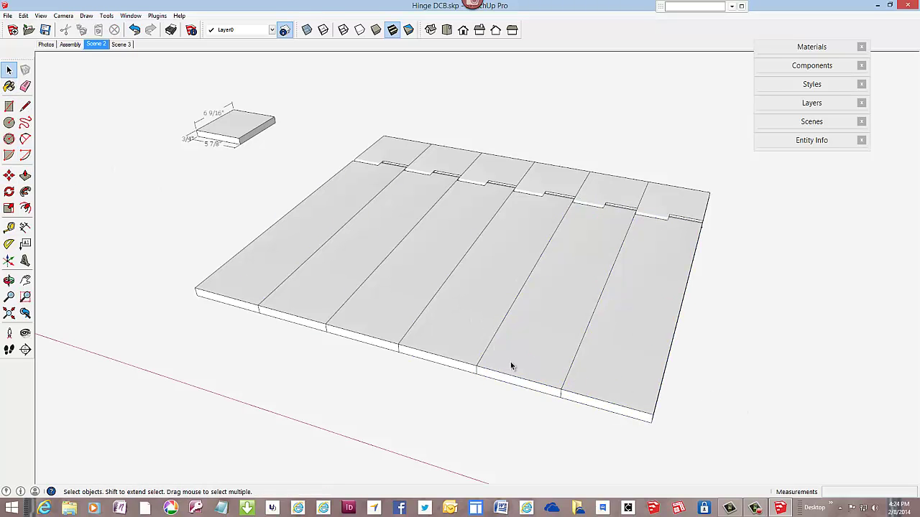
Step: In Scene 3, start a copy-move of the Front Edge Shape from its corner
left_click(119, 45)
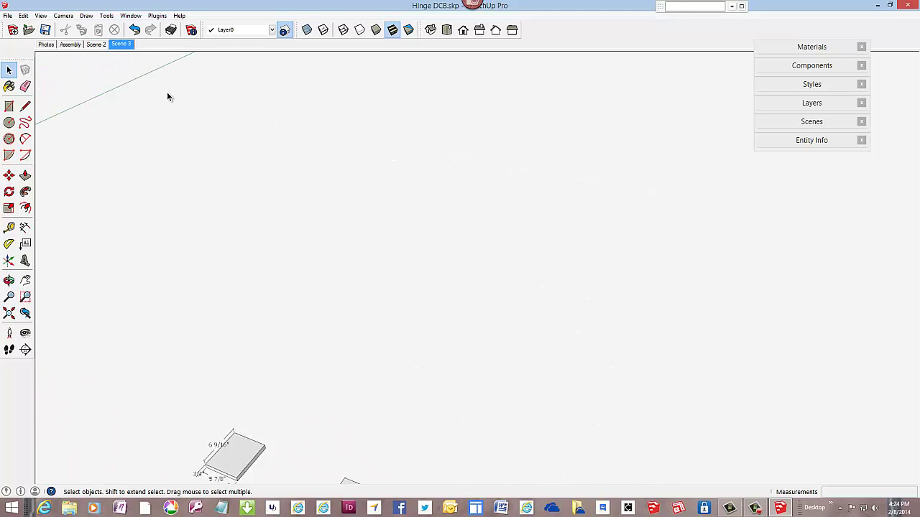
left_click(224, 165)
scroll(450, 253, "down", 3)
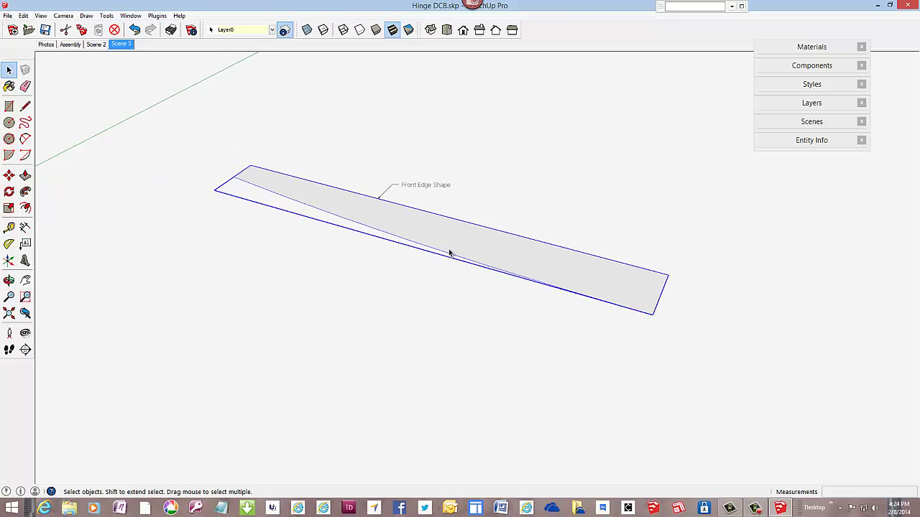
left_click(9, 176)
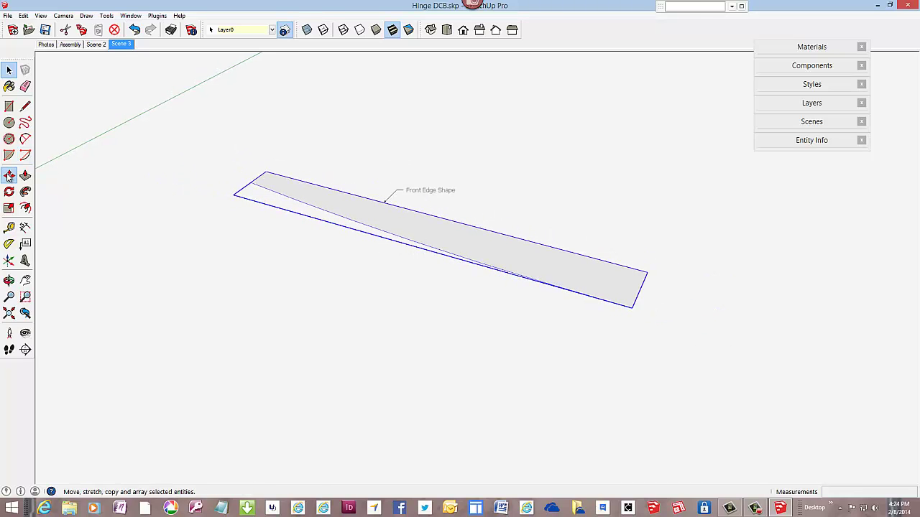
key("ctrl")
left_click(629, 307)
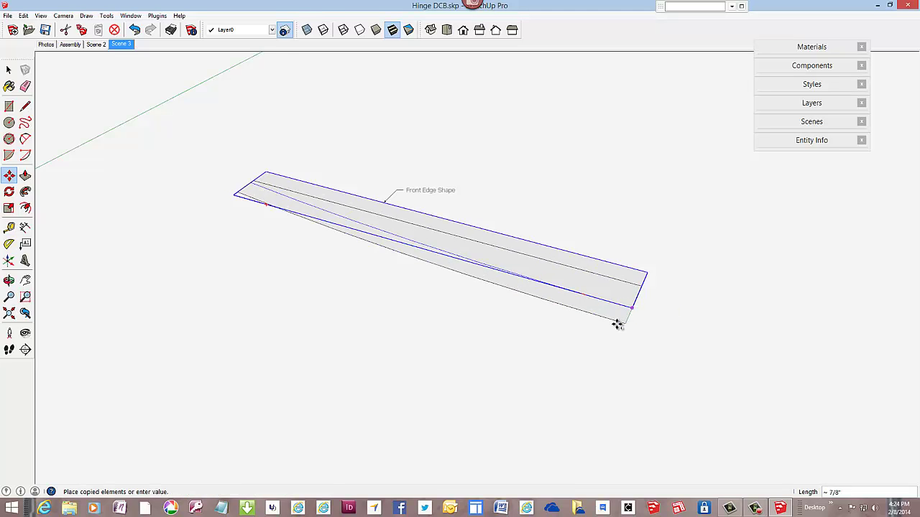
scroll(605, 329, "down", 5)
Step: Place the Front Edge Shape copy at the lid's front-left corner
scroll(596, 310, "down", 3)
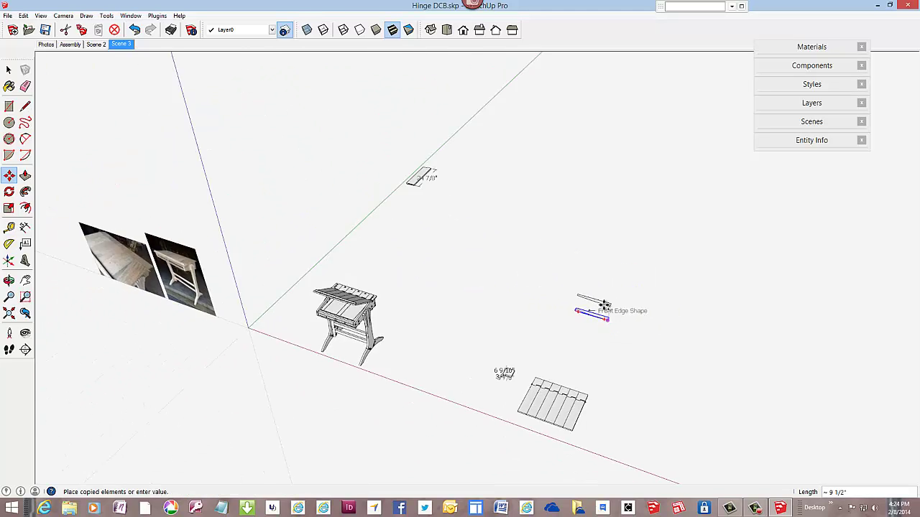
scroll(571, 421, "up", 2)
scroll(571, 420, "up", 6)
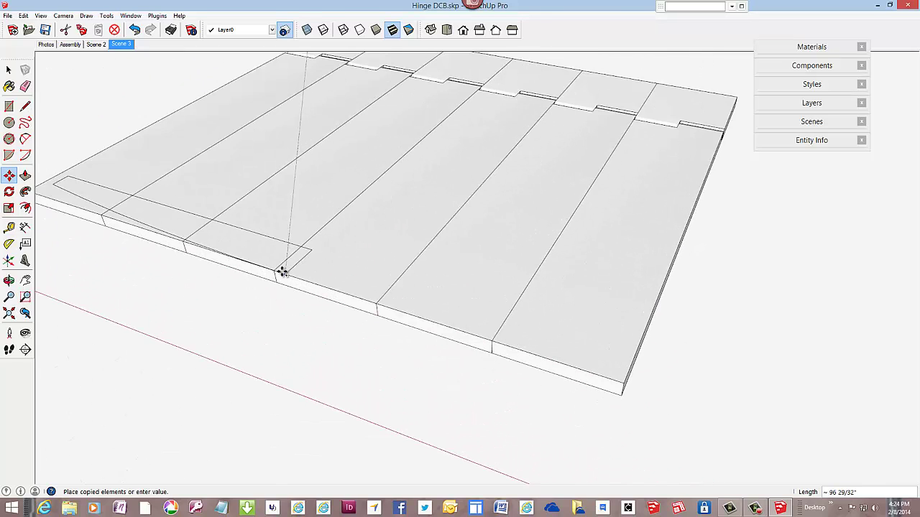
left_click(273, 272)
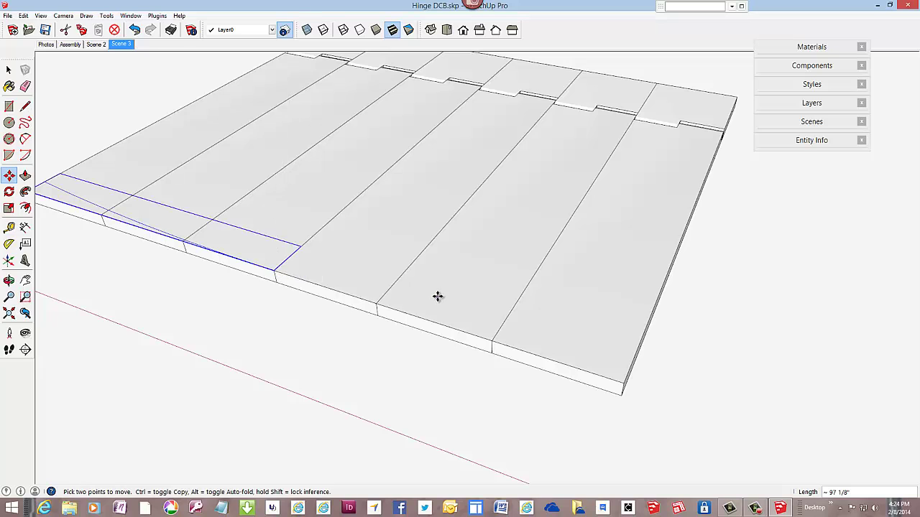
middle_click_drag(437, 295, 435, 314)
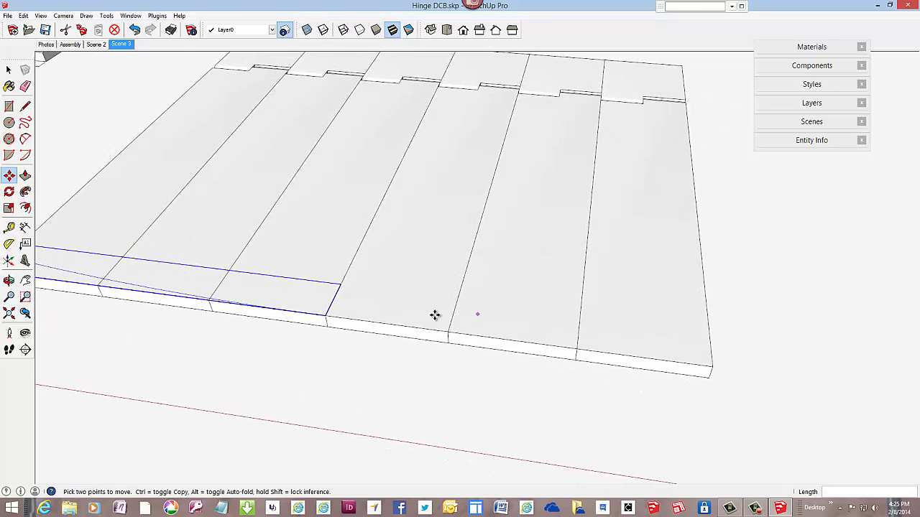
Step: Copy the shape to the lid's right end and flip it along the group's red axis
left_click(327, 317)
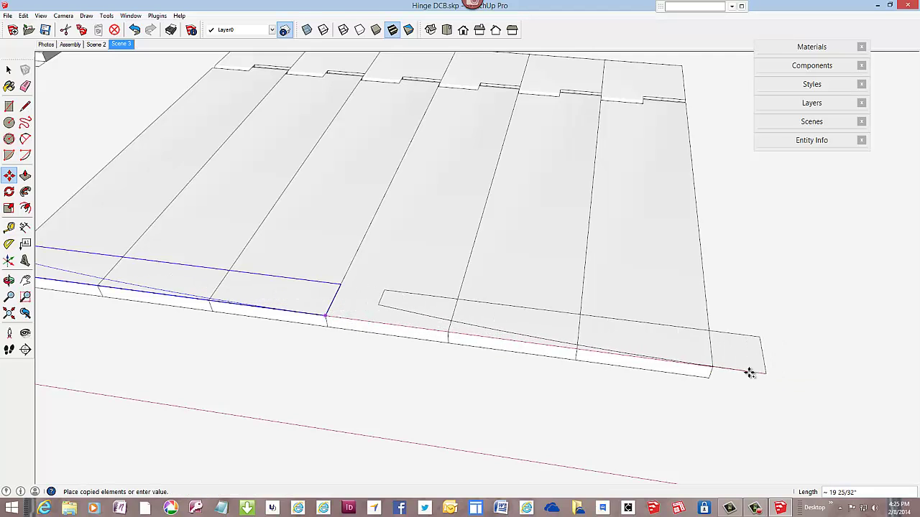
left_click(714, 368)
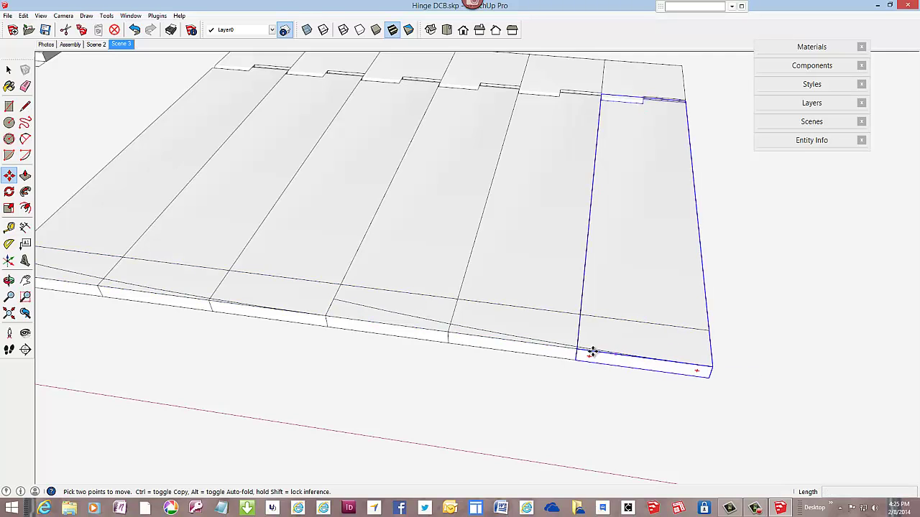
right_click(527, 332)
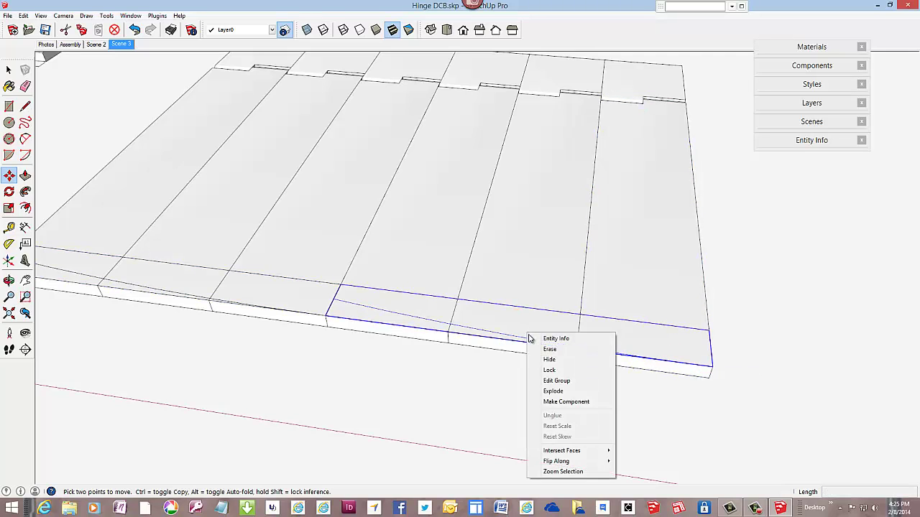
mouse_move(575, 460)
left_click(631, 462)
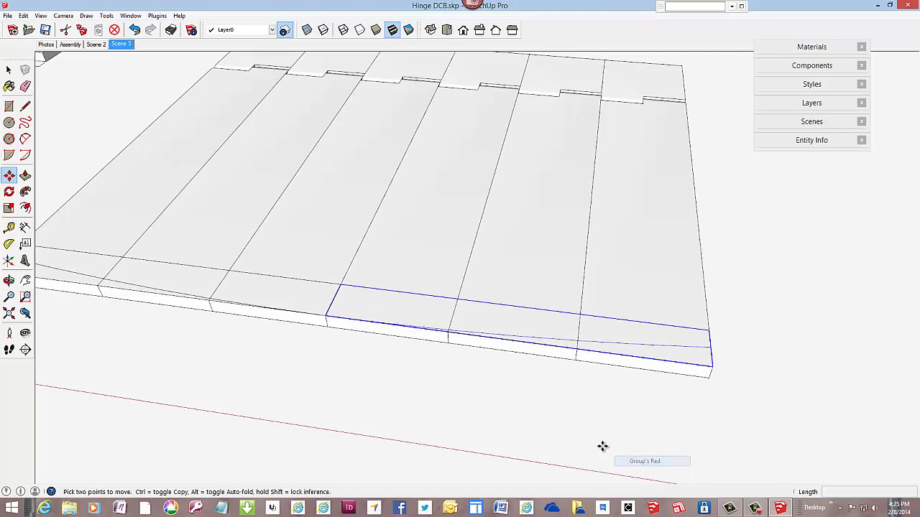
scroll(531, 334, "down", 5)
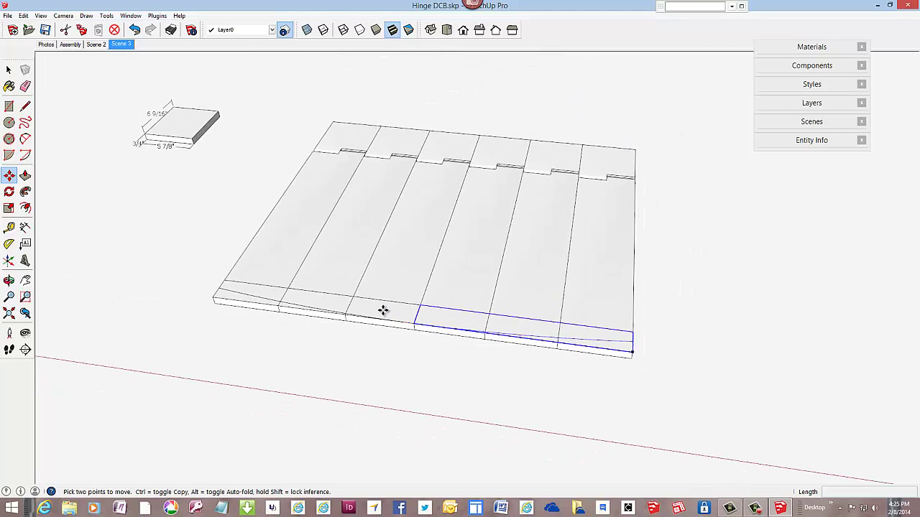
middle_click_drag(384, 310, 469, 337)
key("m")
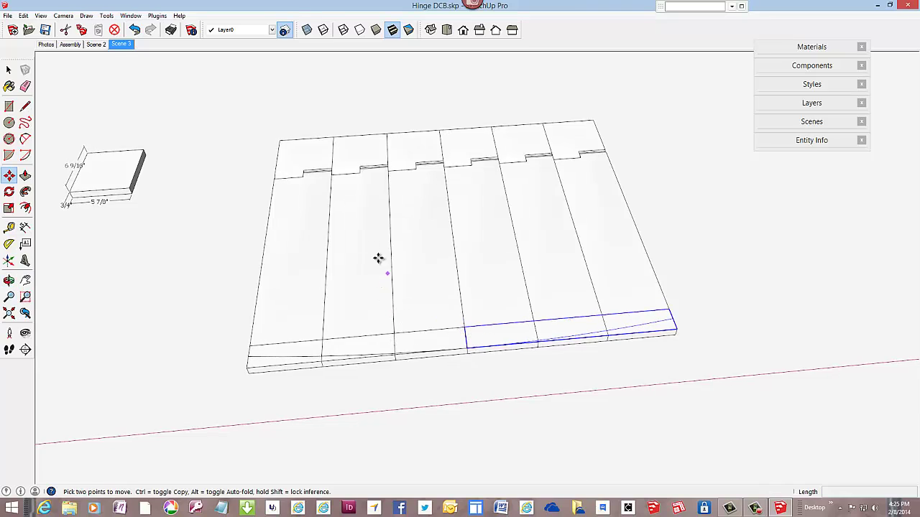
left_click(7, 70)
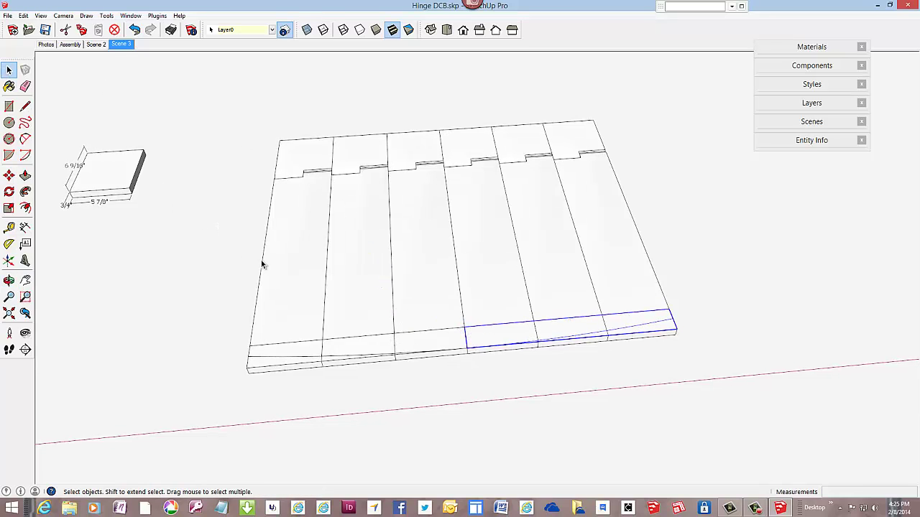
Step: Explode the right and left edge-shape groups into loose geometry
right_click(466, 344)
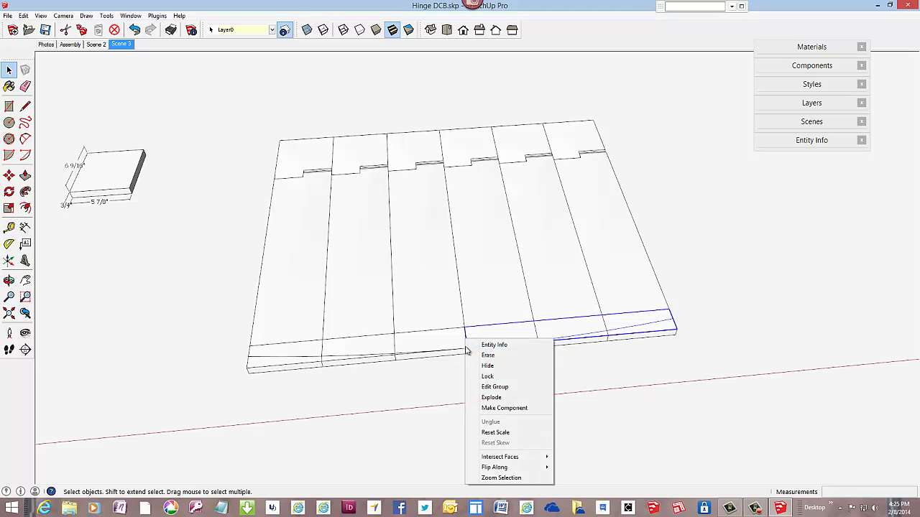
left_click(501, 398)
left_click(421, 334)
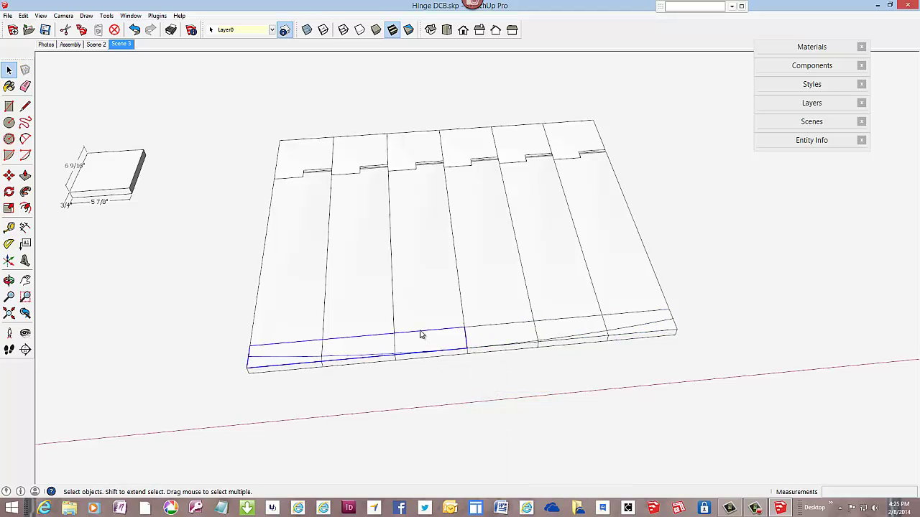
right_click(421, 335)
left_click(449, 388)
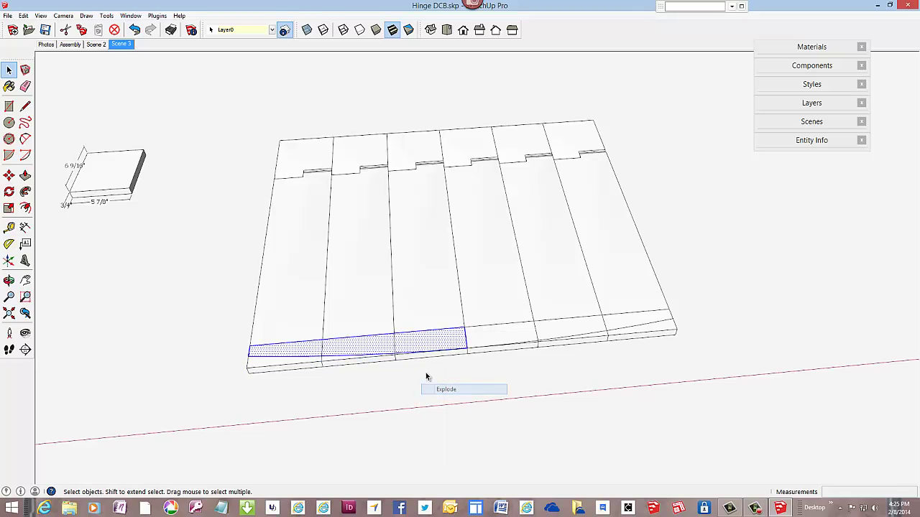
Step: Erase the strip's straight front edge and select all six lid boards
left_click(25, 86)
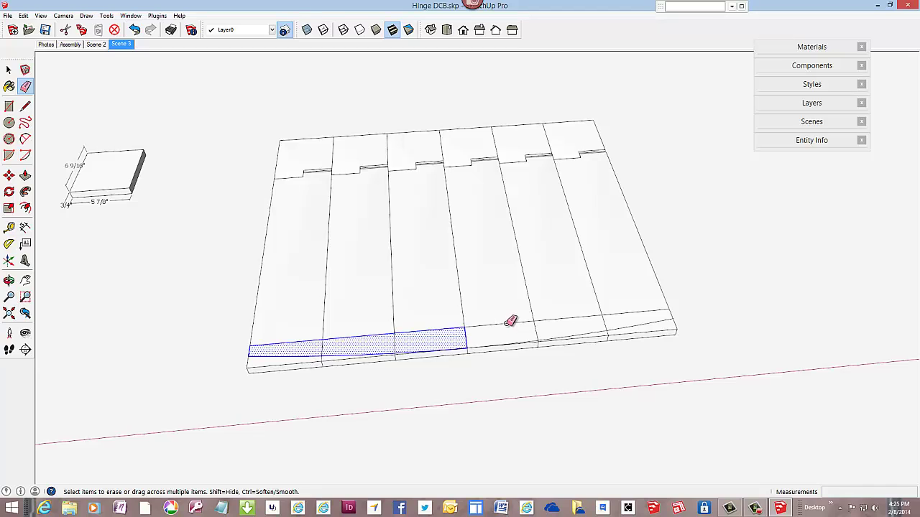
mouse_move(510, 321)
left_mouse_down()
mouse_move(457, 326)
mouse_move(406, 359)
left_mouse_up()
mouse_move(320, 359)
middle_mouse_down()
mouse_move(330, 338)
mouse_move(305, 316)
middle_mouse_up()
left_click(8, 69)
mouse_move(460, 332)
middle_mouse_down()
mouse_move(405, 314)
mouse_move(495, 311)
middle_mouse_up()
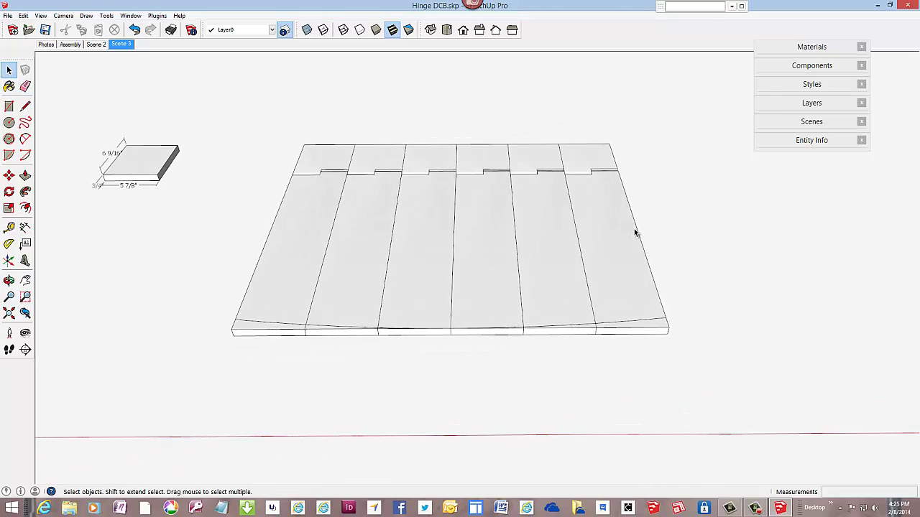
left_click_drag(272, 277, 291, 277)
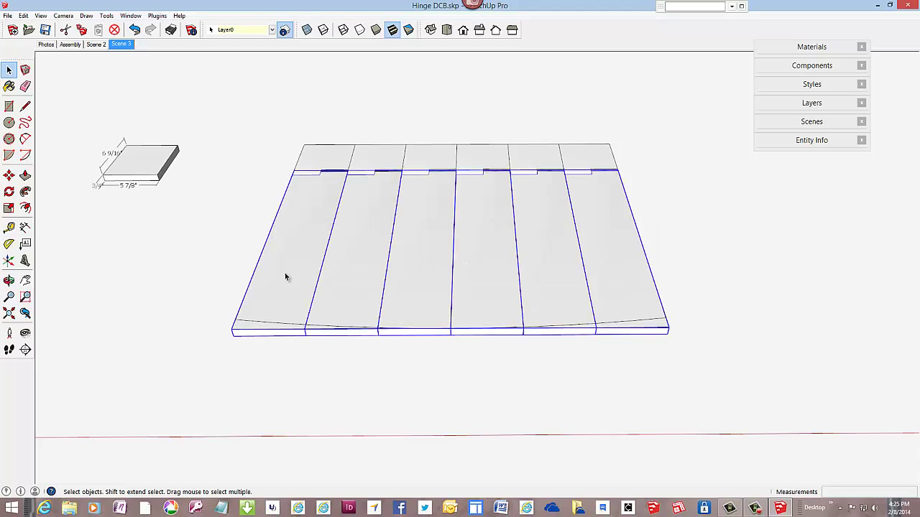
Step: Explode the six boards and push the left board's front face in to -3/4"
right_click(410, 278)
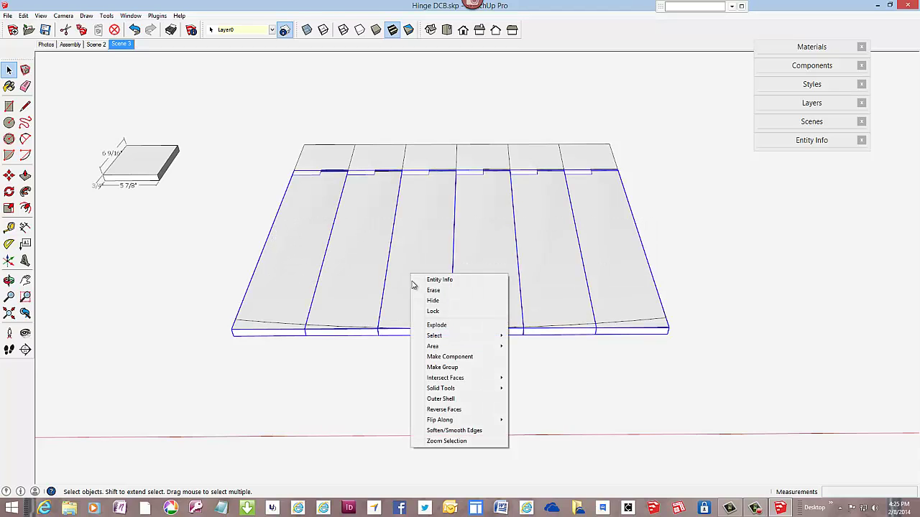
left_click(435, 324)
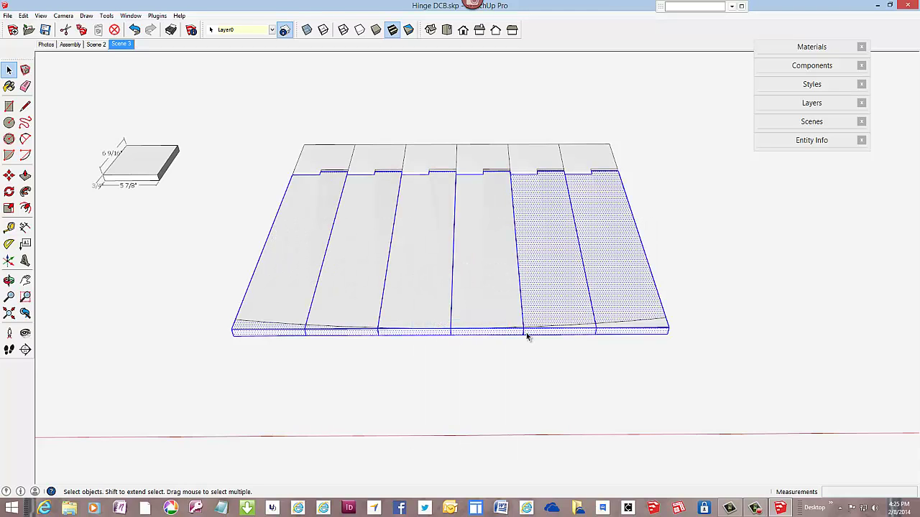
left_click(26, 176)
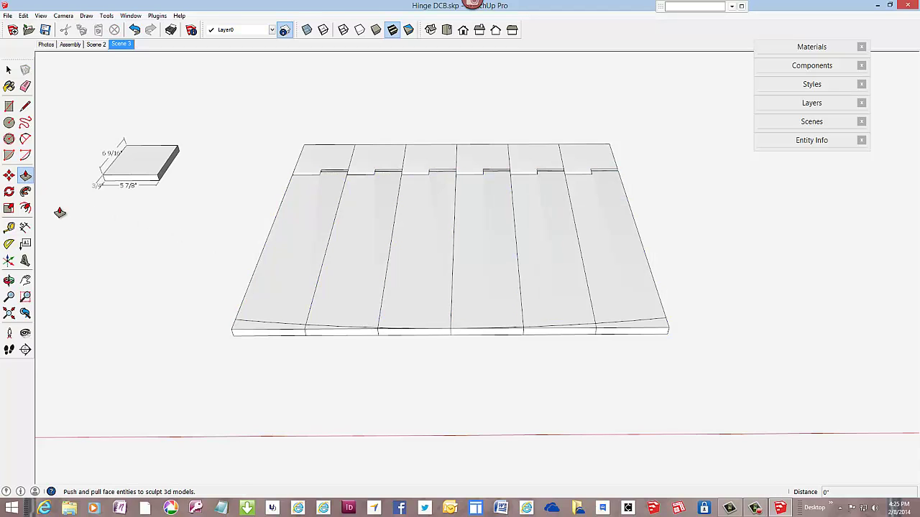
scroll(252, 337, "up", 4)
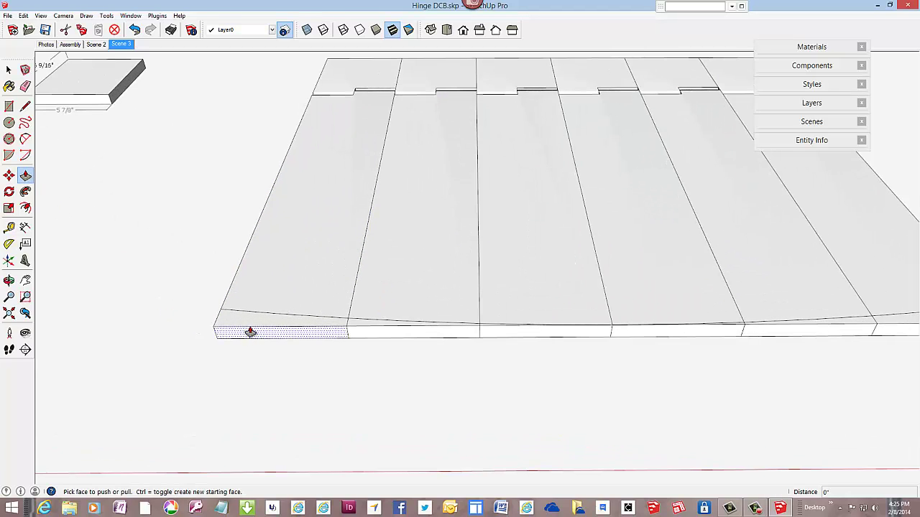
left_click(252, 327)
left_click(260, 344)
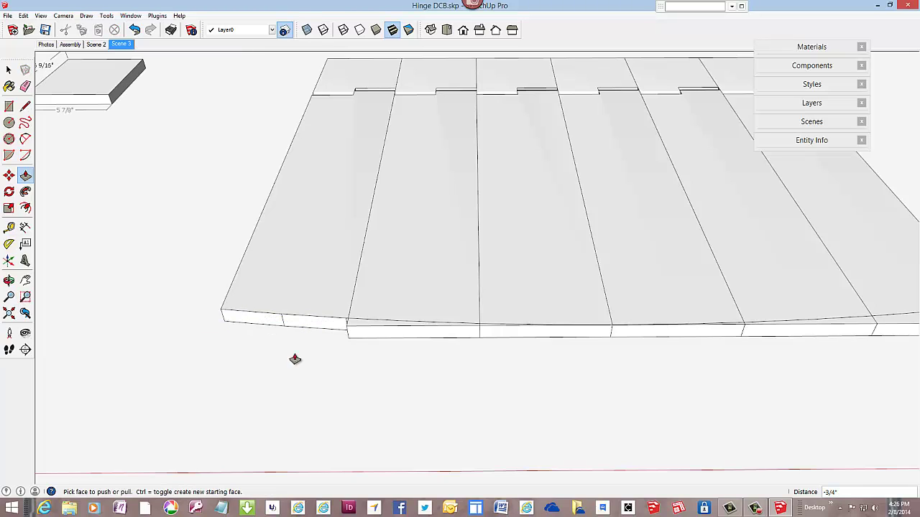
Step: Repeat the -3/4" push on the remaining boards' front faces
double_click(358, 329)
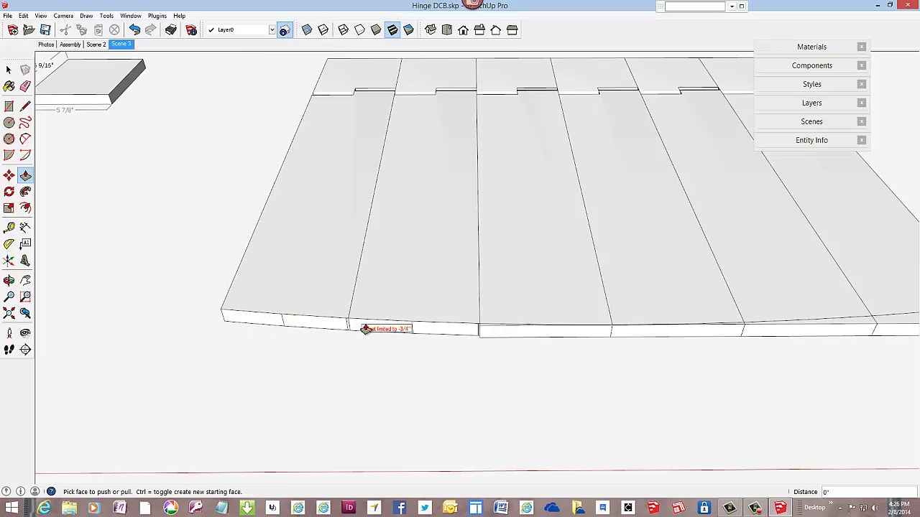
double_click(515, 340)
scroll(512, 336, "up", 4)
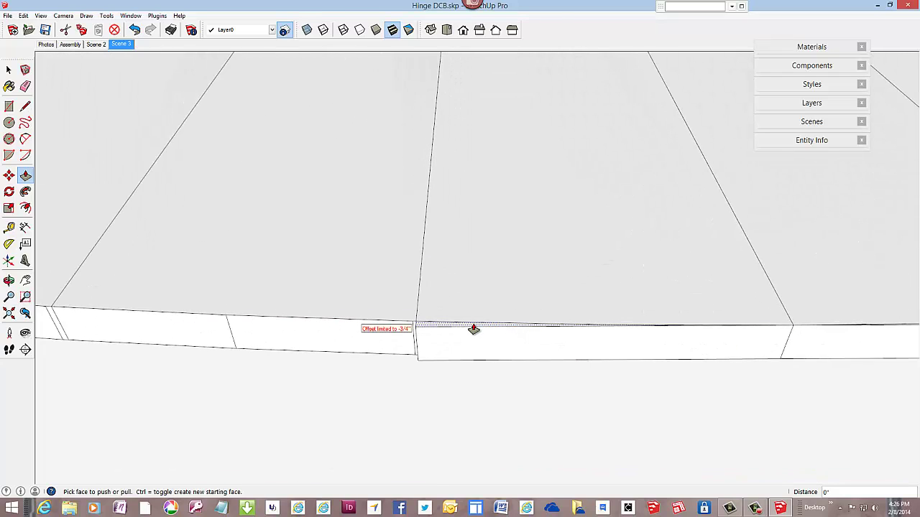
double_click(474, 329)
scroll(385, 313, "down", 4)
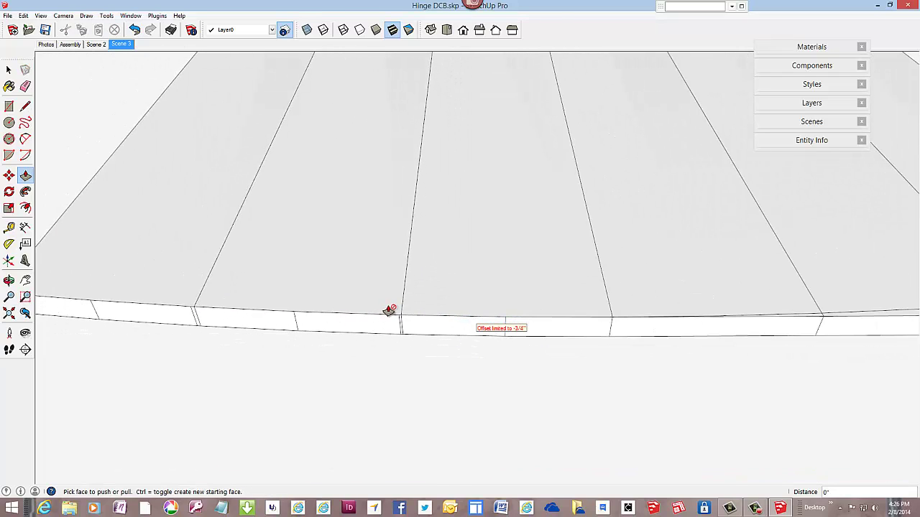
scroll(390, 310, "down", 1)
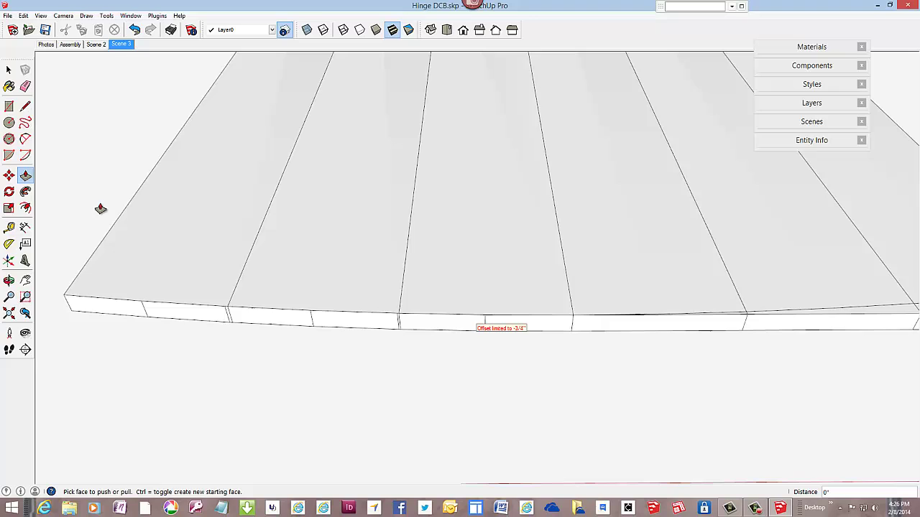
Step: Erase the stray vertical lines on the left, middle and next boards' front faces
left_click(25, 86)
left_click(147, 308)
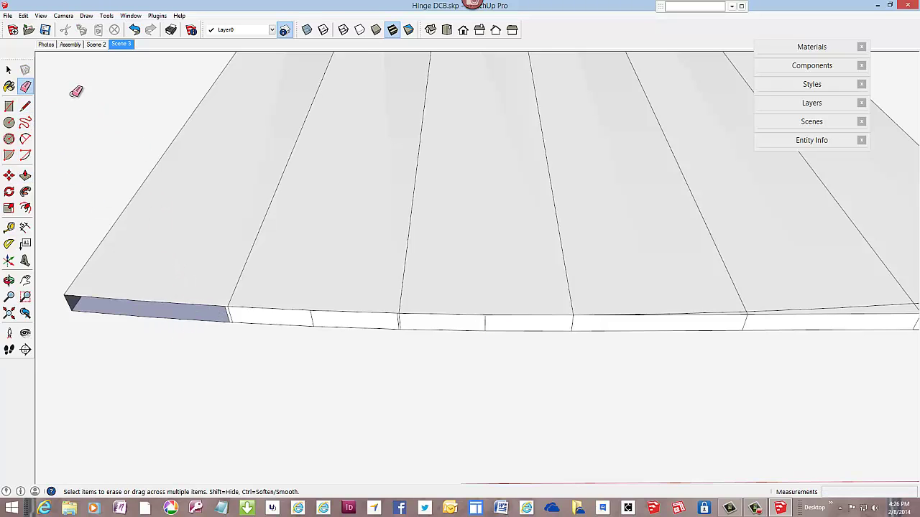
left_click(134, 29)
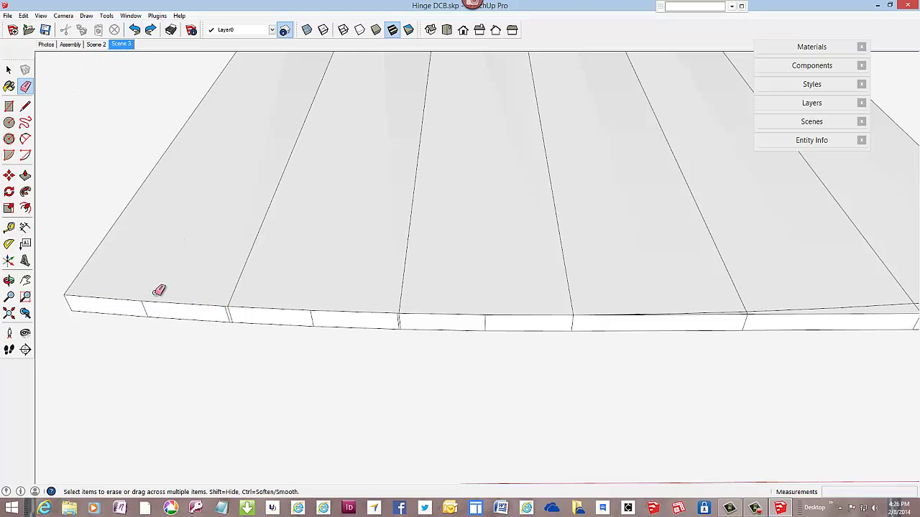
left_click(146, 307)
left_click(313, 318)
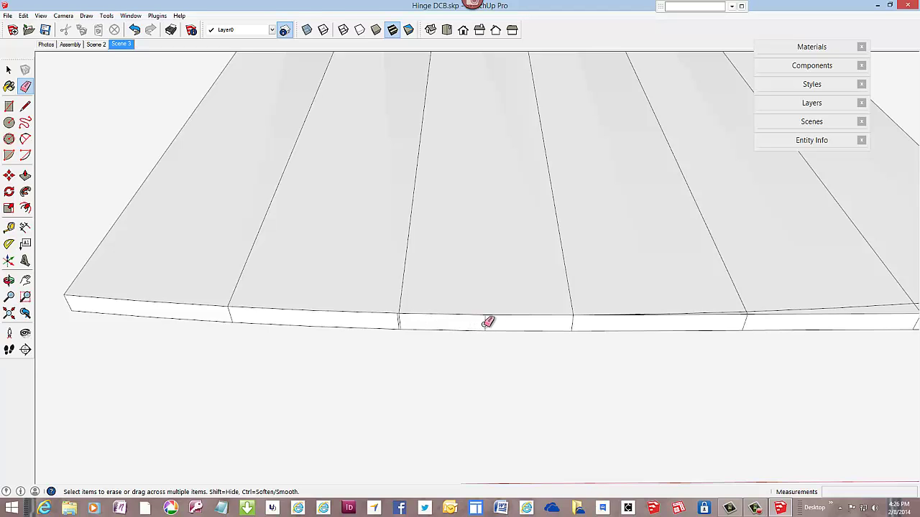
left_click(486, 324)
scroll(398, 322, "up", 3)
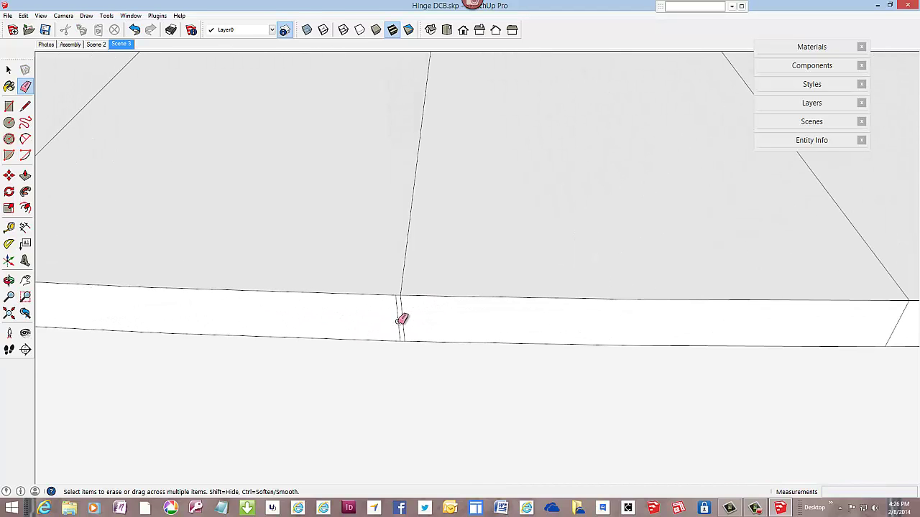
scroll(386, 288, "down", 6)
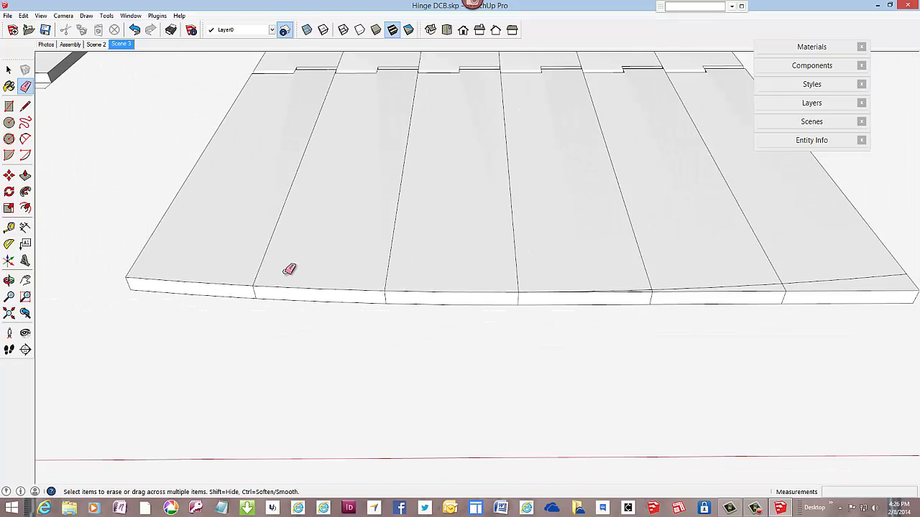
middle_click_drag(410, 266, 336, 317)
scroll(487, 314, "up", 4)
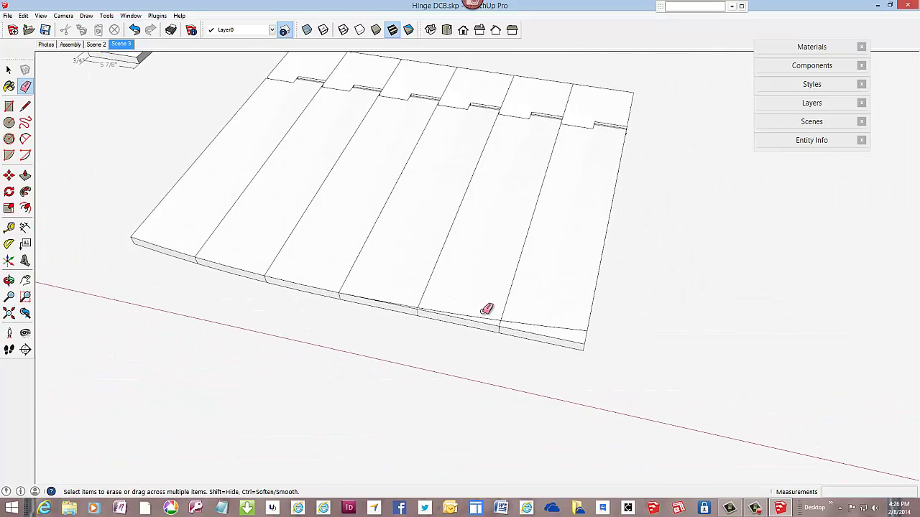
scroll(535, 356, "down", 1)
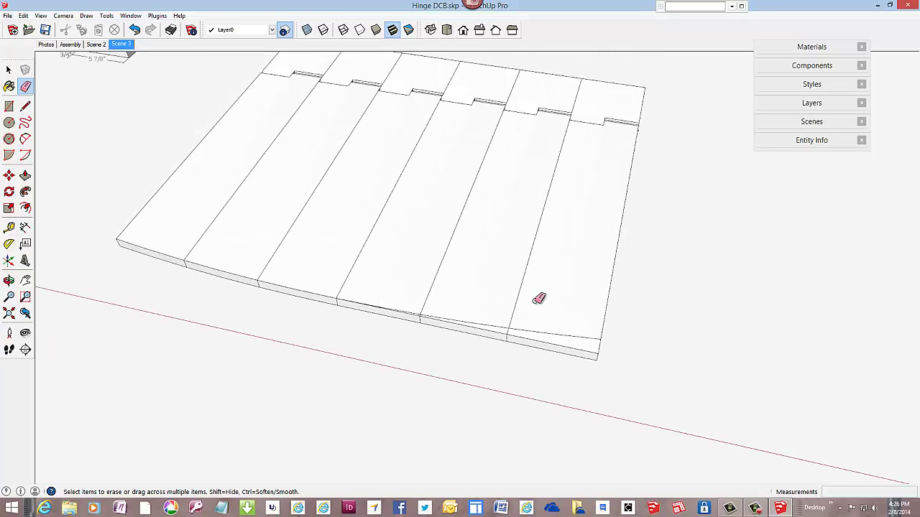
Step: Push the right-hand board's front end face in to the -3/4" limit
left_click(25, 176)
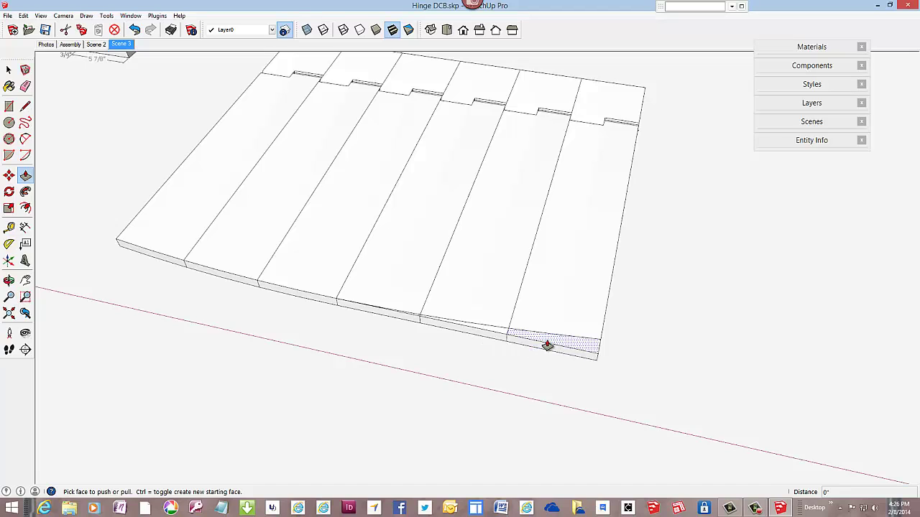
left_click_drag(547, 346, 532, 345)
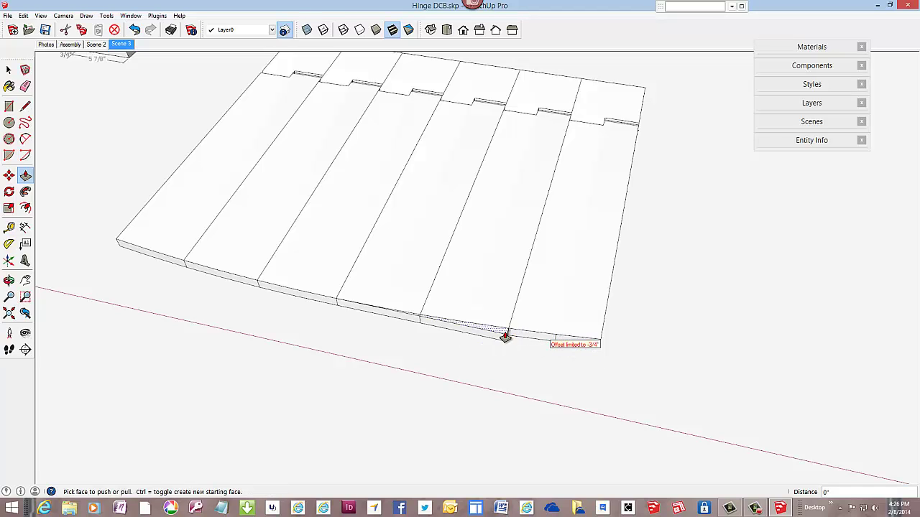
scroll(412, 321, "up", 5)
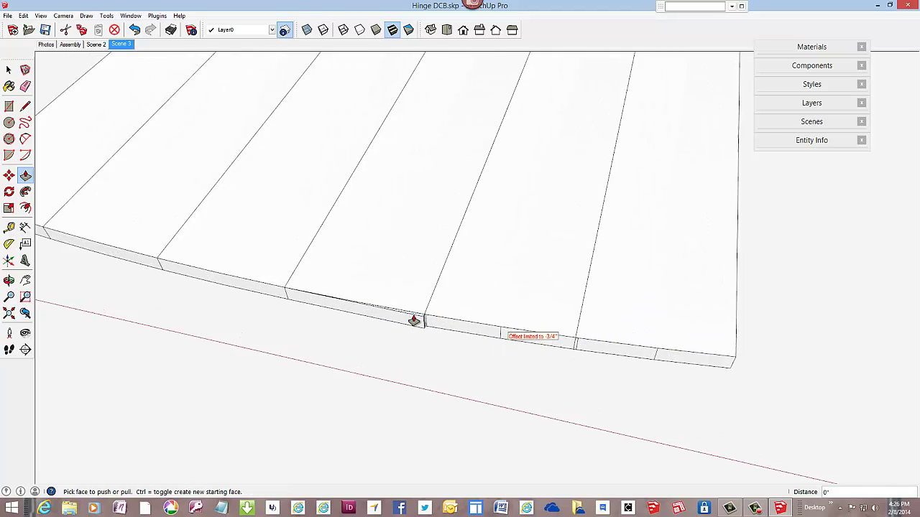
scroll(474, 315, "down", 4)
Step: Erase the two leftover stray lines along the curved front edge of the lid
left_click(25, 86)
left_click(379, 302)
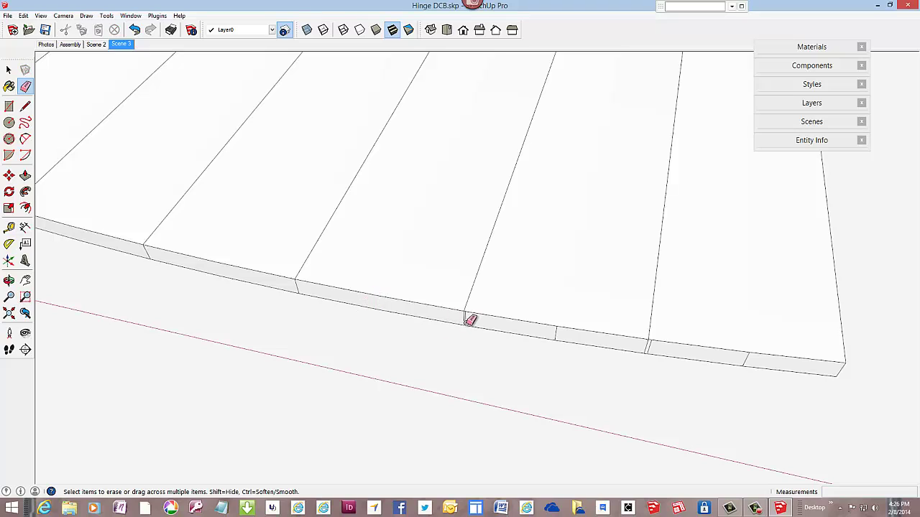
left_click(560, 333)
scroll(614, 339, "down", 2)
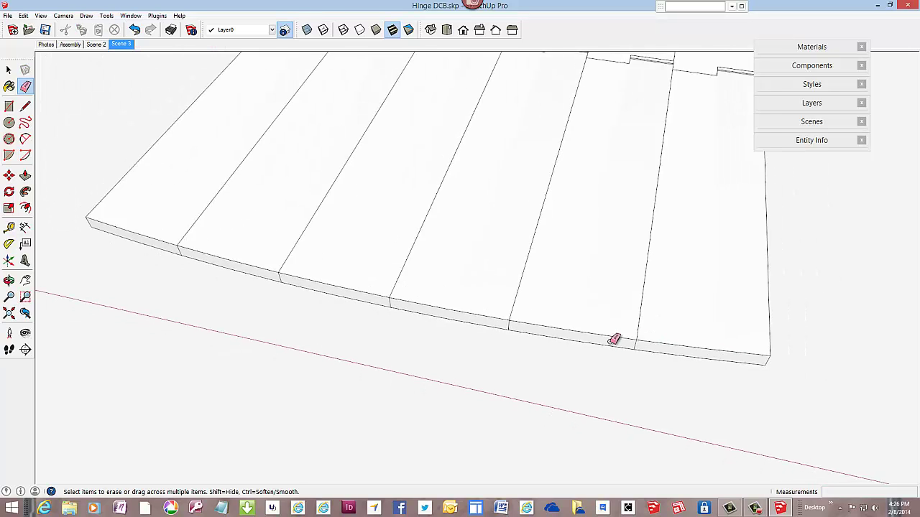
scroll(614, 339, "down", 3)
mouse_move(563, 312)
middle_mouse_down()
mouse_move(605, 334)
mouse_move(596, 324)
middle_mouse_up()
Step: Make the six curved lower boards a 'Lower Lid' component, replacing selection and the old definition
key("space")
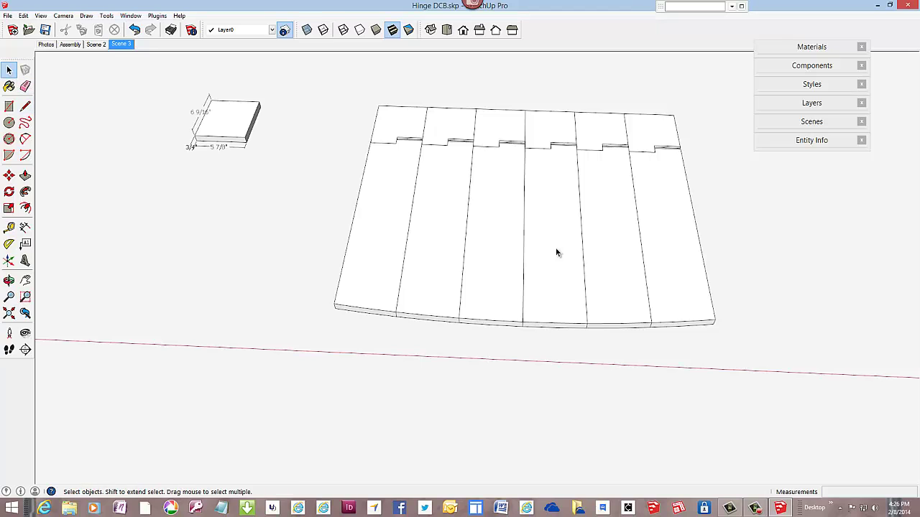
left_click_drag(350, 323, 334, 320)
right_click(493, 267)
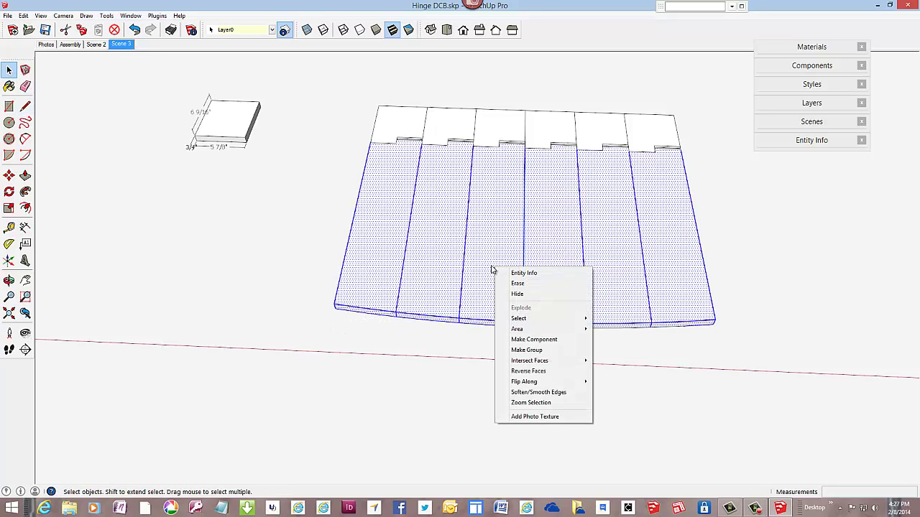
left_click(520, 339)
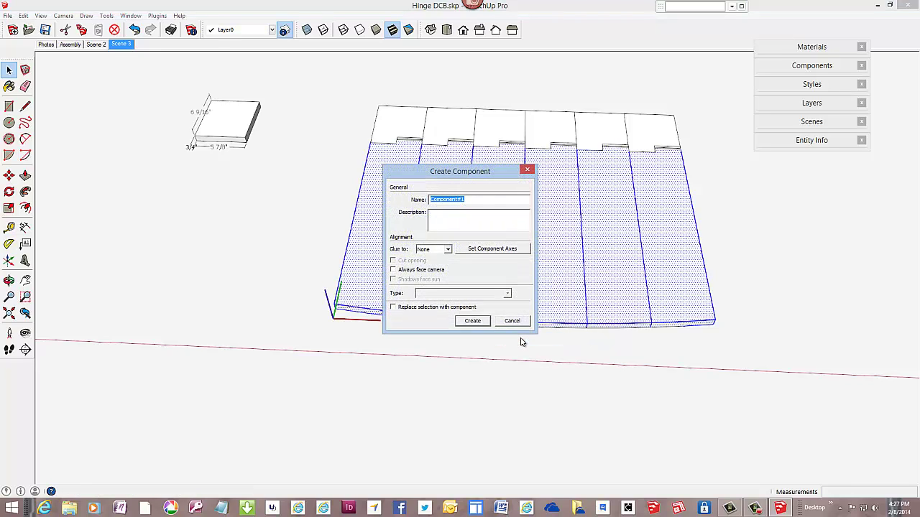
type("Lower Lid")
left_click(393, 307)
left_click(471, 321)
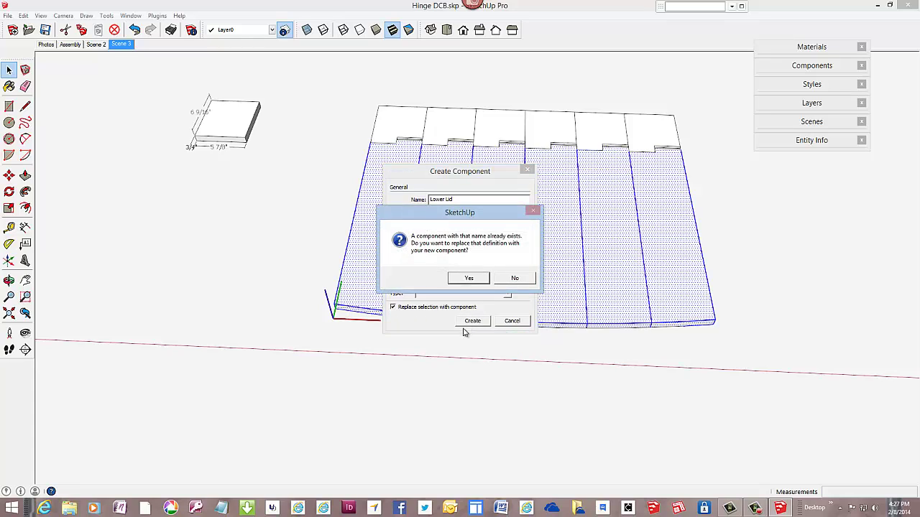
left_click(470, 278)
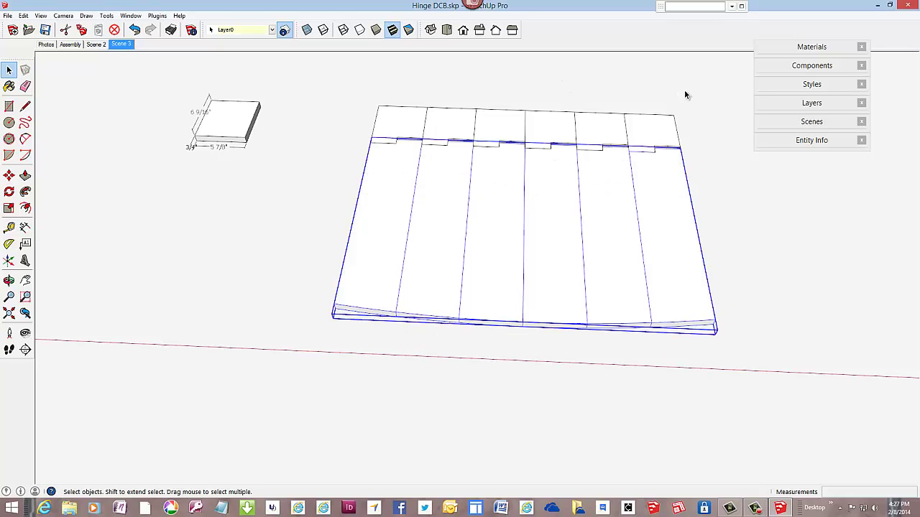
Step: Make the top-edge hinge strips an 'Upper Lid' component, replacing the old definition, then deselect
left_click_drag(505, 130, 376, 120)
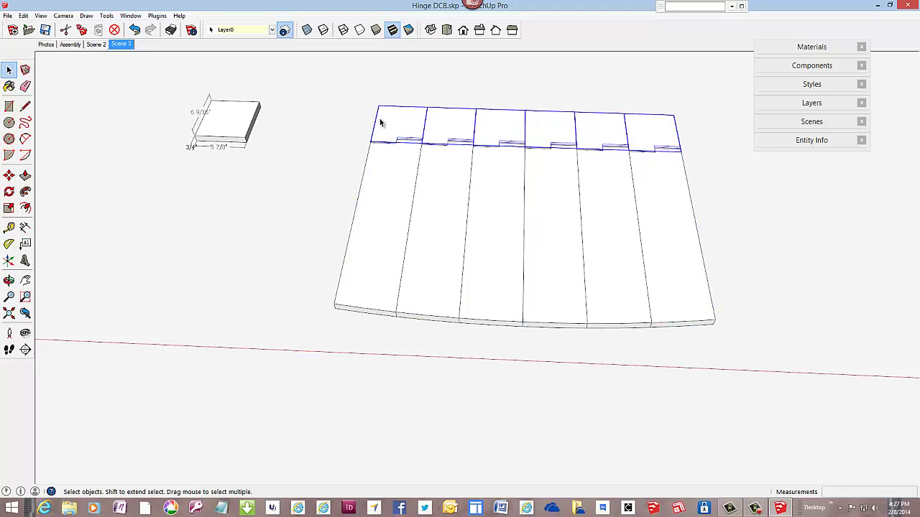
right_click(489, 120)
left_click(525, 203)
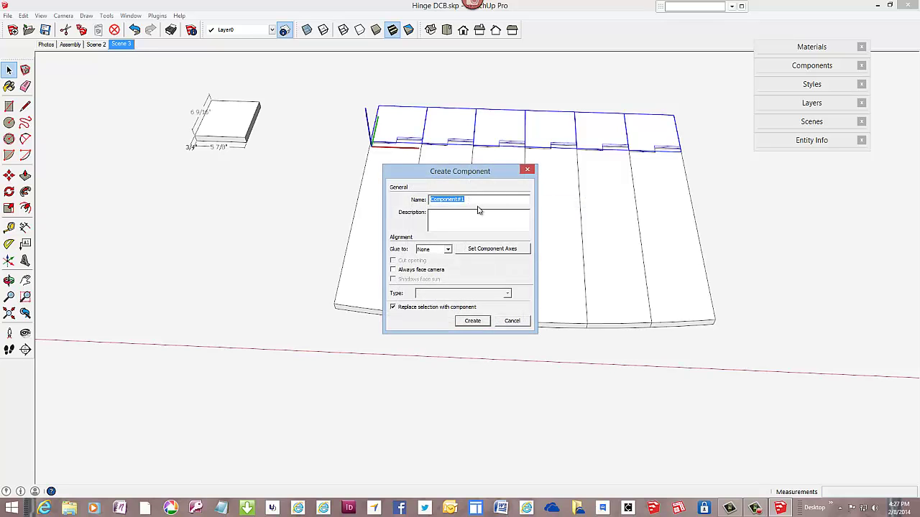
type("Upper Lid")
left_click(487, 326)
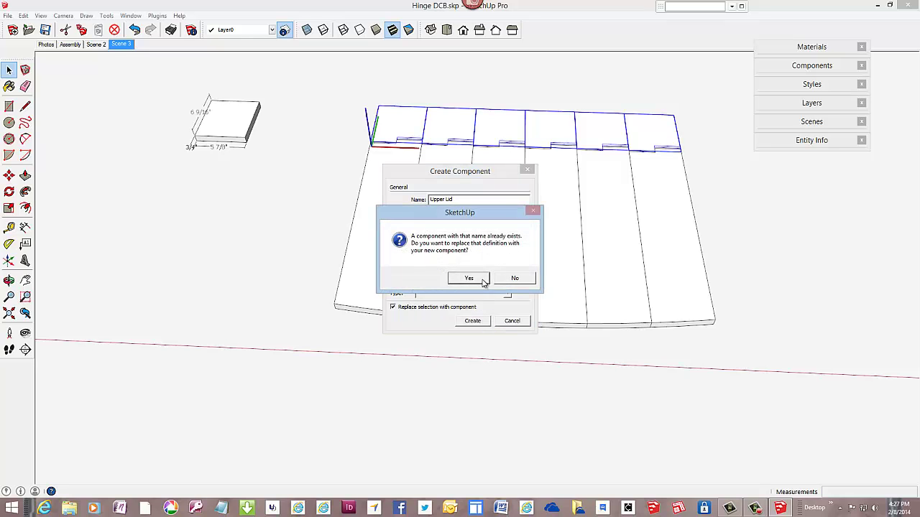
left_click(483, 282)
middle_click_drag(500, 295, 461, 283)
left_click(289, 208)
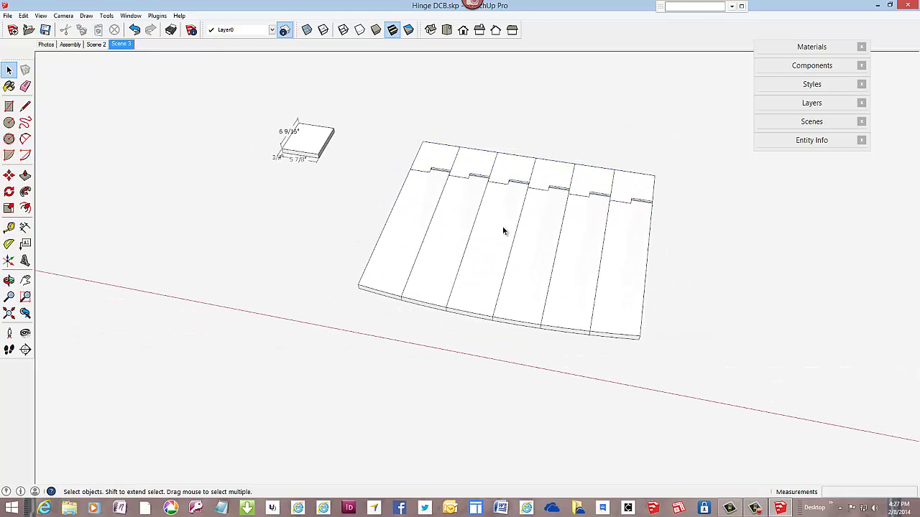
Step: Show the Assembly scene with the complete slant-top desk
left_click(81, 44)
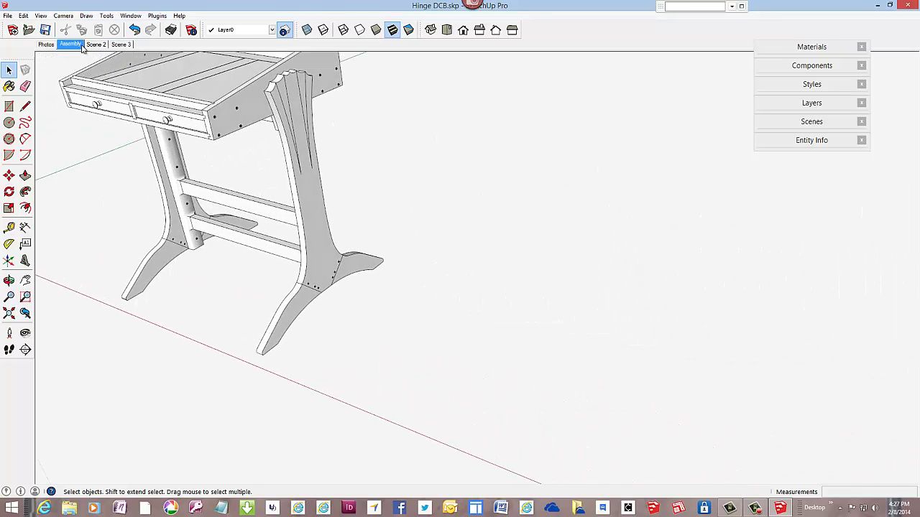